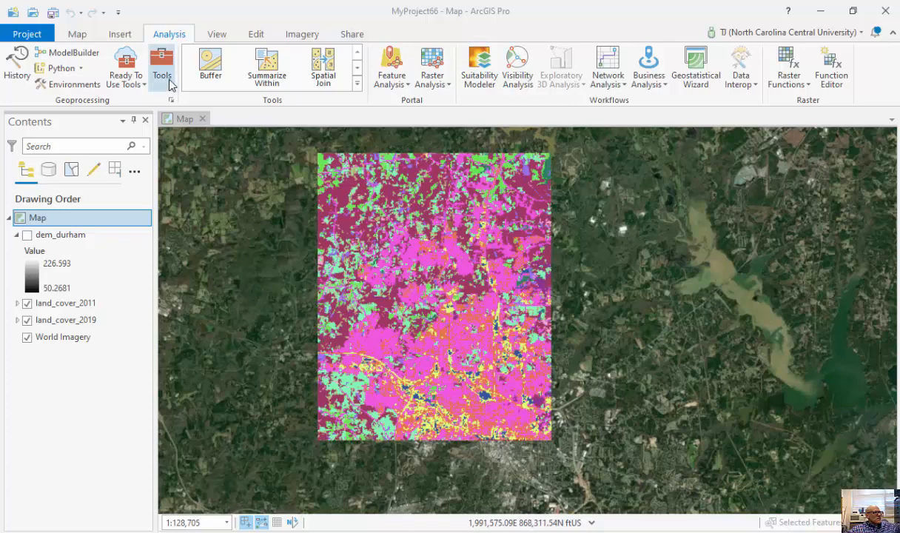
Show dem_durham and reach the Spatial Analyst Neighborhood tools, peeking at Block Statistics.
left_click(27, 235)
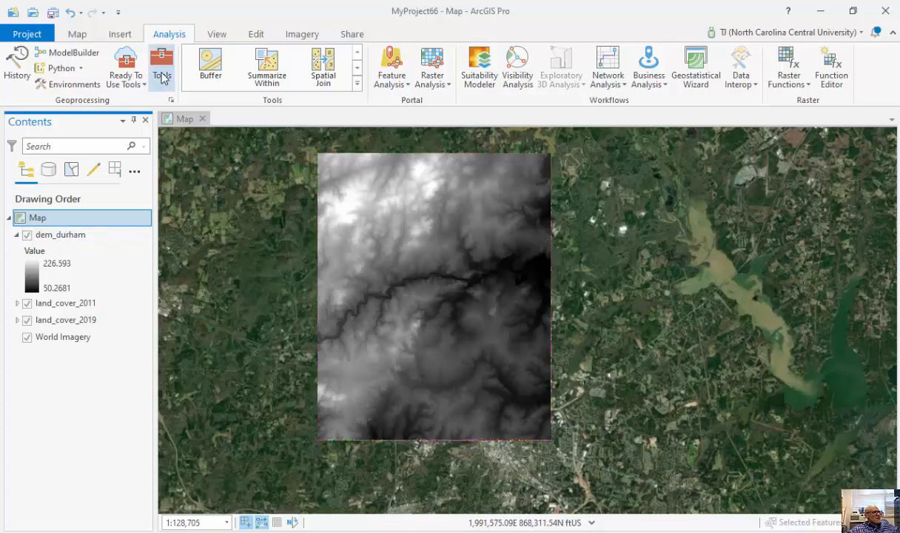
left_click(162, 67)
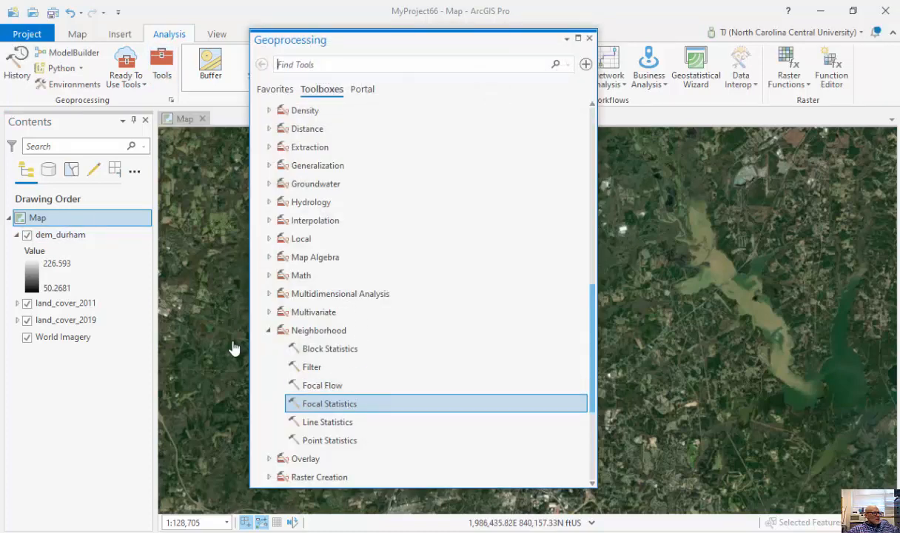
left_click_drag(592, 337, 588, 366)
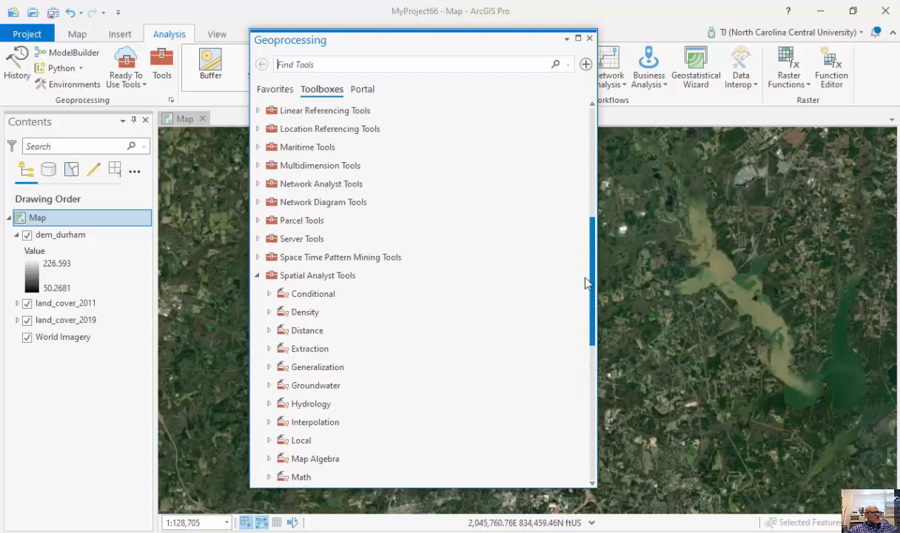
scroll(588, 367, "down", 1)
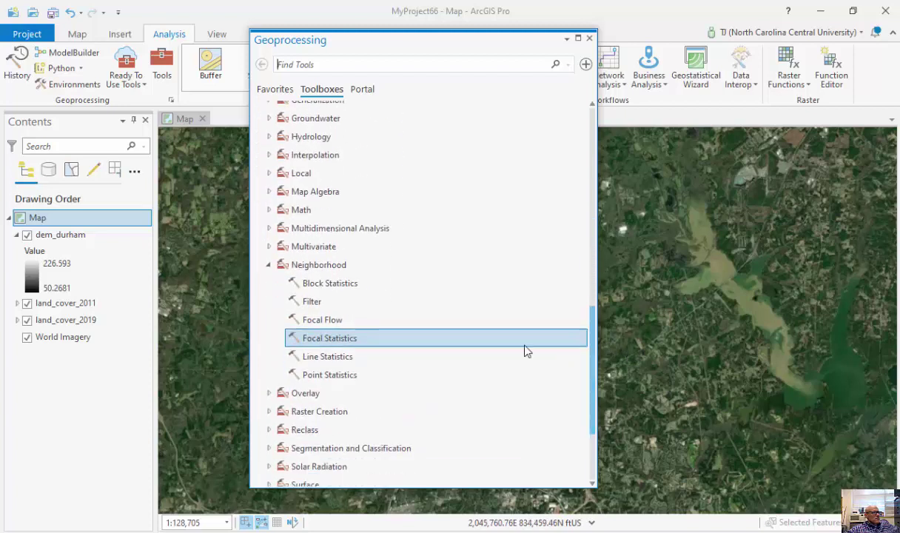
double_click(329, 283)
left_click(261, 64)
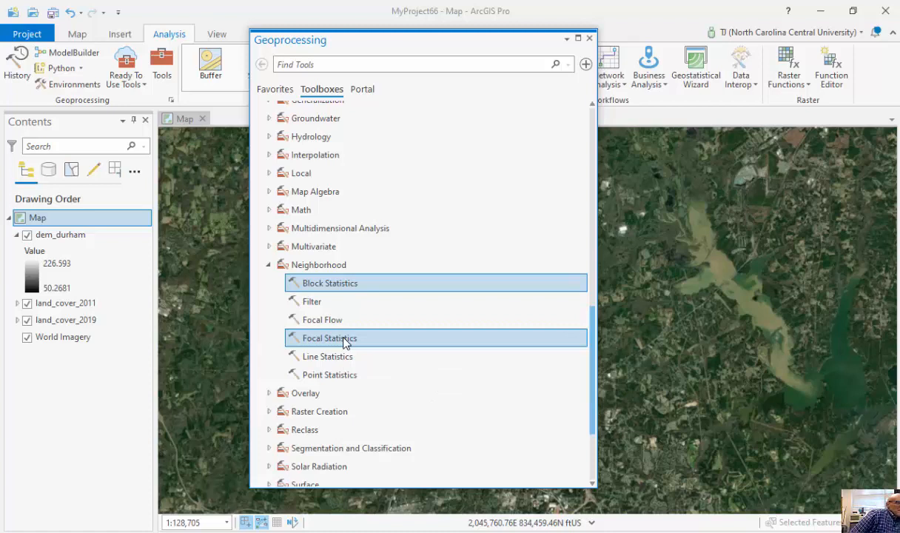
Set Block Statistics input to dem_durham with a 7 by 7 neighbourhood.
double_click(411, 283)
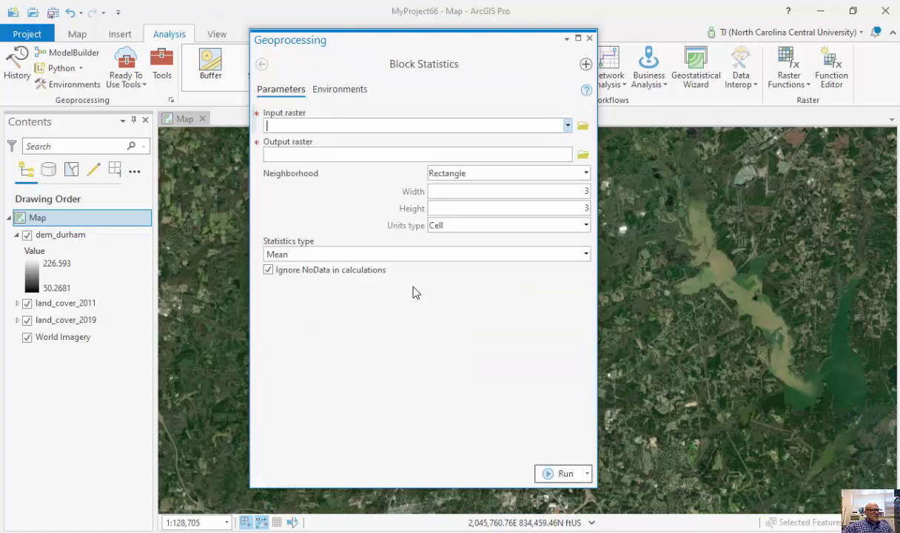
left_click(567, 125)
left_click(341, 141)
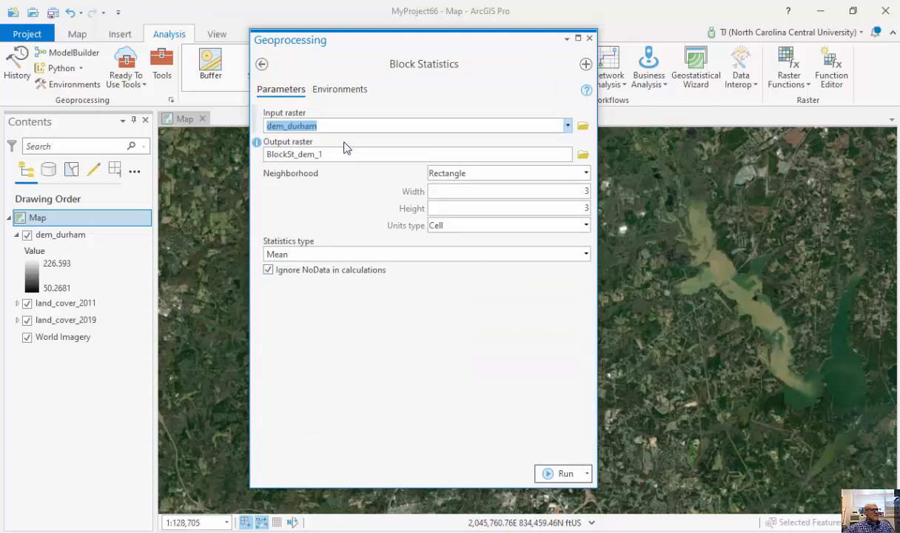
left_click(577, 191)
mouse_move(577, 191)
left_mouse_down()
mouse_move(592, 191)
mouse_move(592, 209)
left_mouse_up()
type("7")
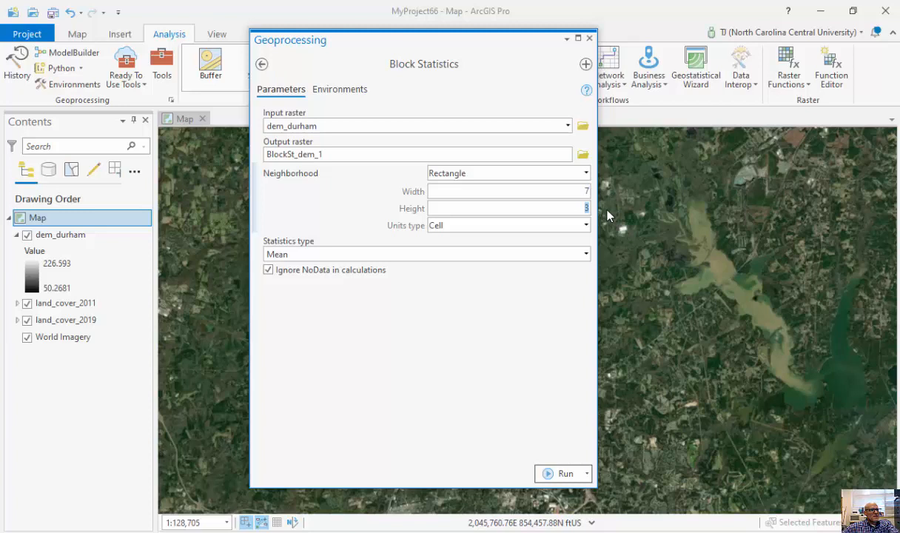
type("7")
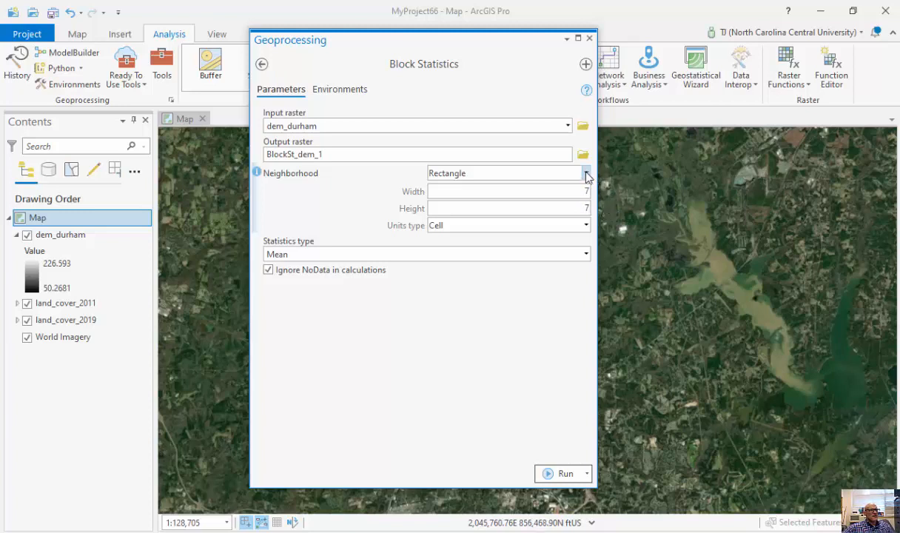
Keep the Rectangle shape and Mean statistic and run, producing BlockSt_dem_1.
left_click(587, 175)
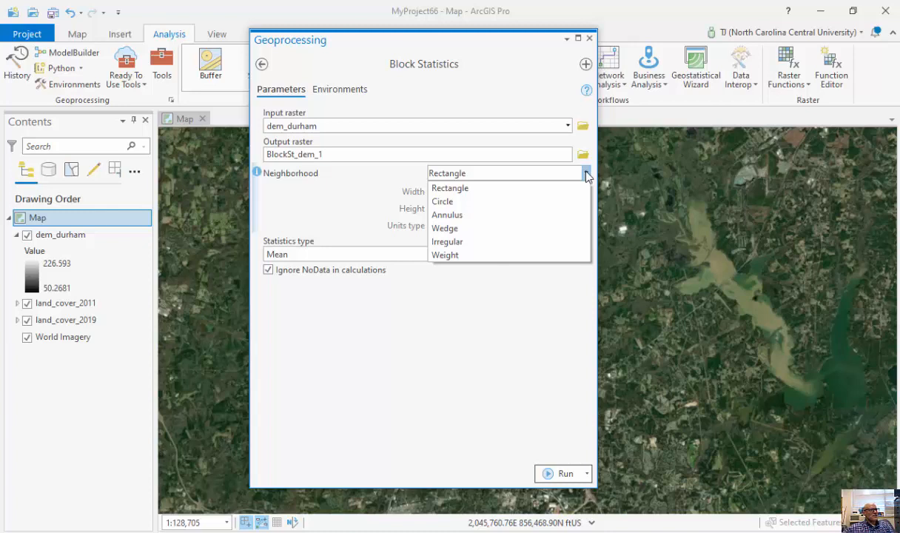
left_click(392, 237)
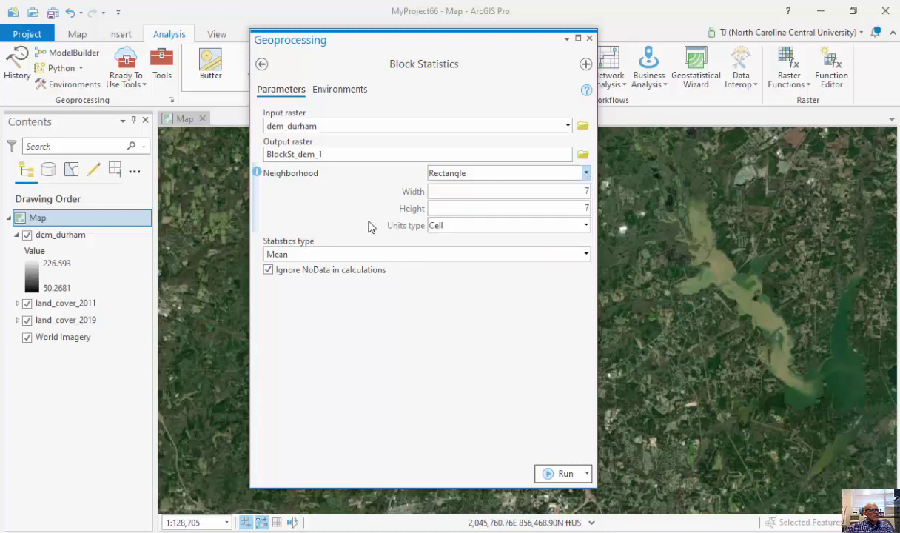
left_click(565, 473)
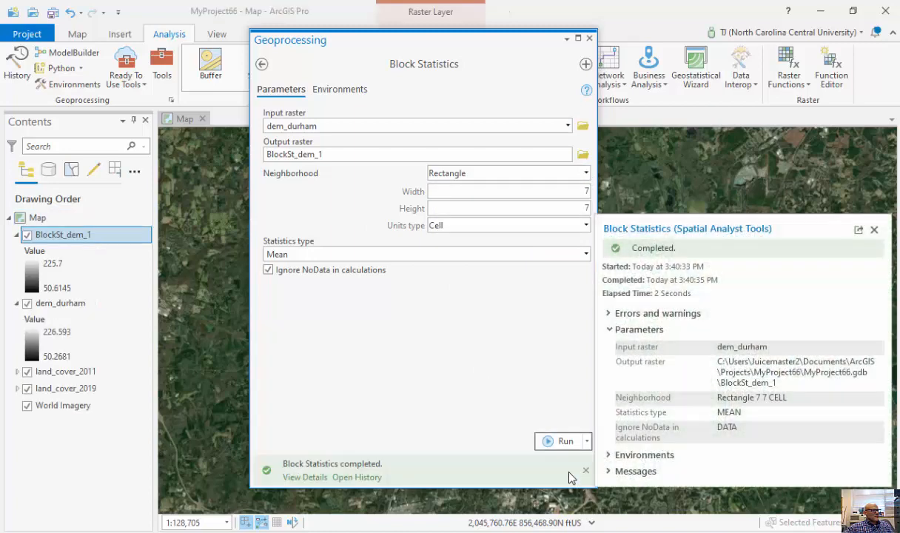
left_click(589, 38)
scroll(323, 181, "up", 3)
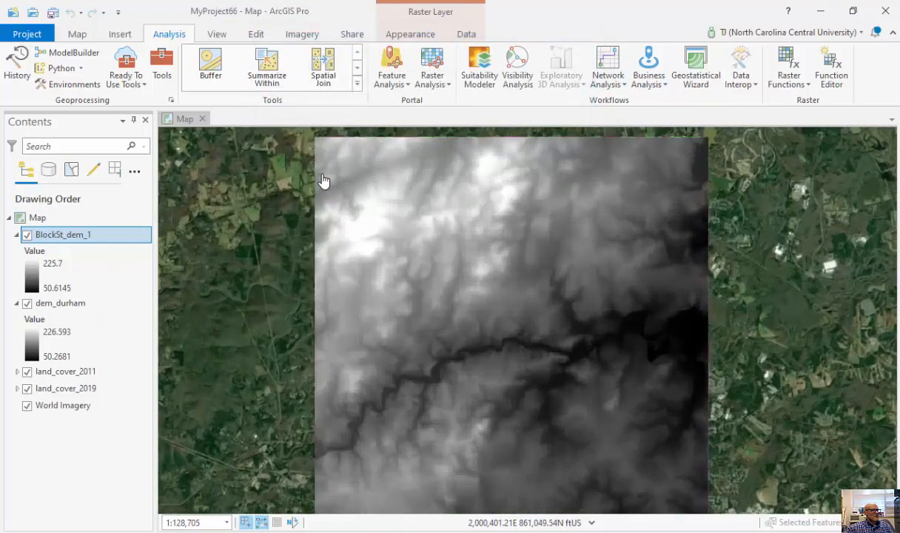
scroll(324, 180, "up", 5)
scroll(421, 199, "up", 3)
left_click_drag(459, 400, 403, 278)
scroll(398, 271, "up", 2)
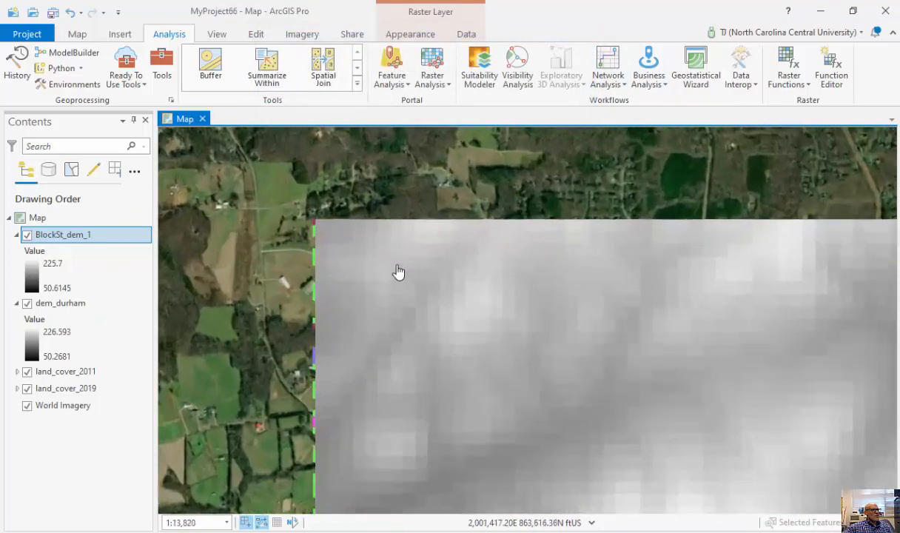
scroll(398, 272, "up", 3)
scroll(348, 296, "up", 3)
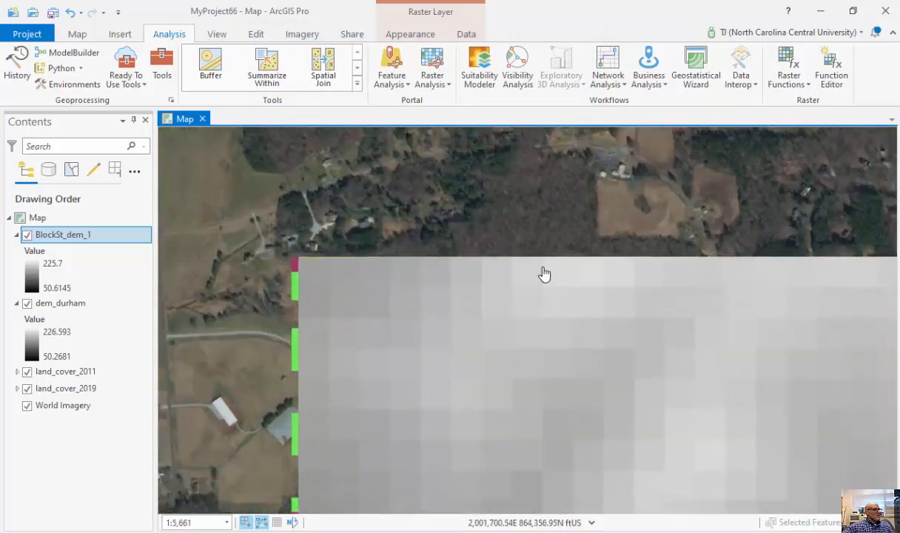
left_click(28, 236)
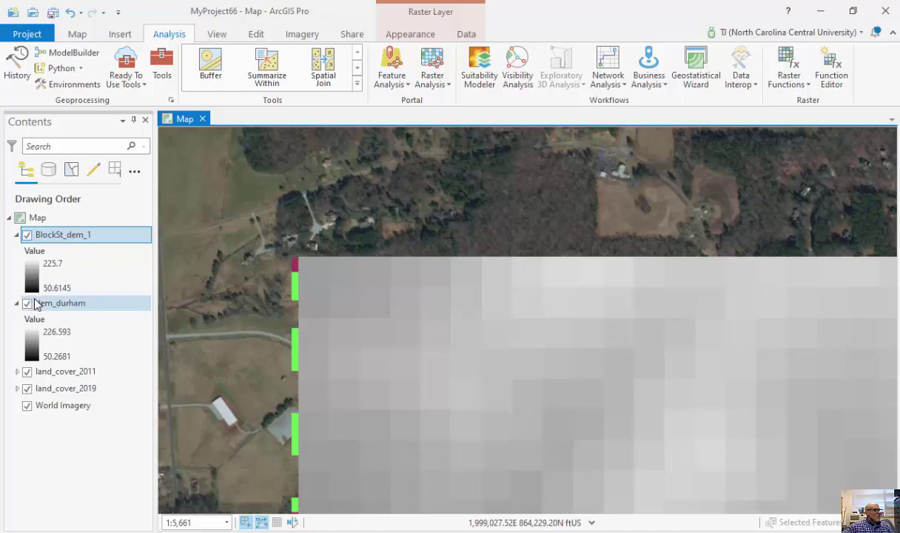
left_click(28, 235)
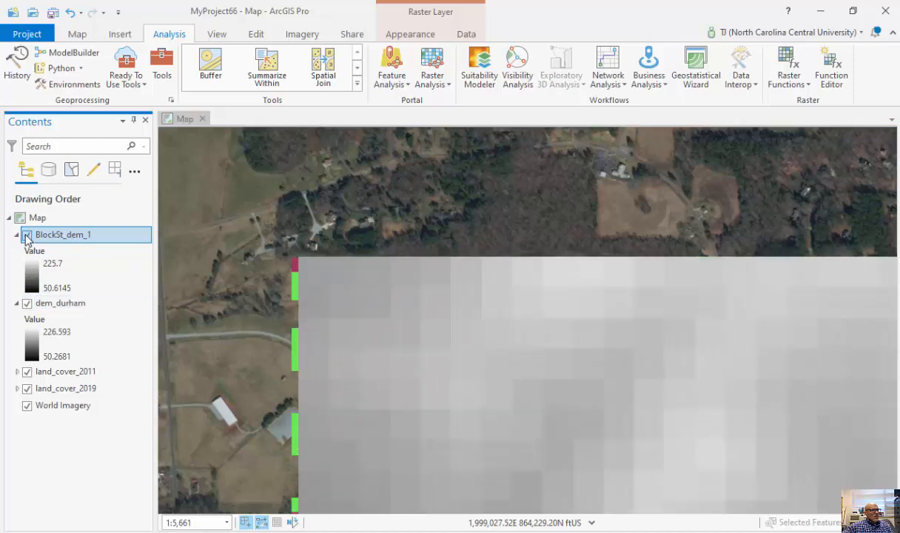
left_click(27, 235)
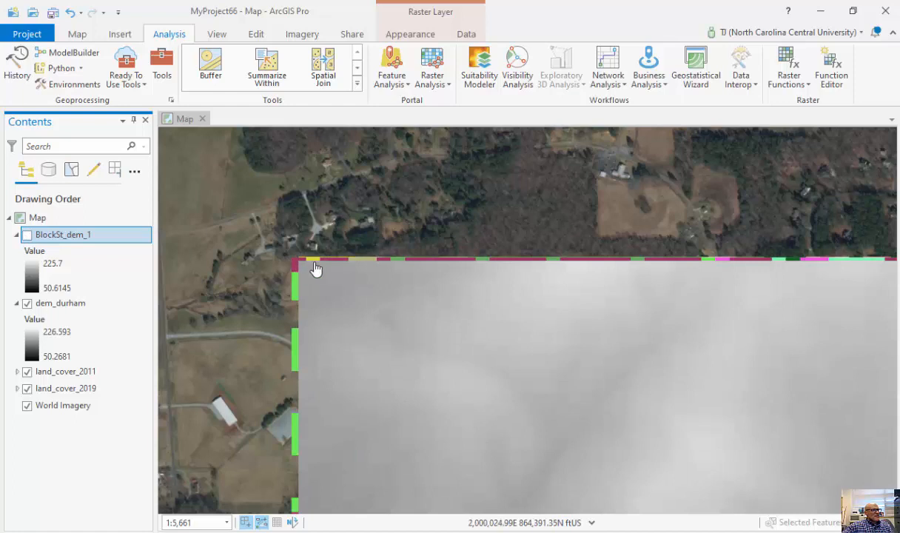
scroll(304, 263, "up", 3)
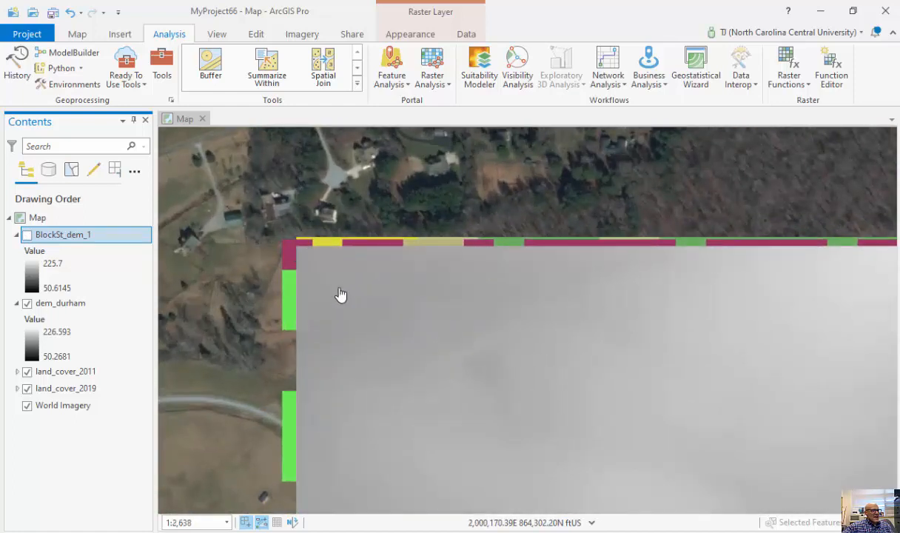
left_click(27, 235)
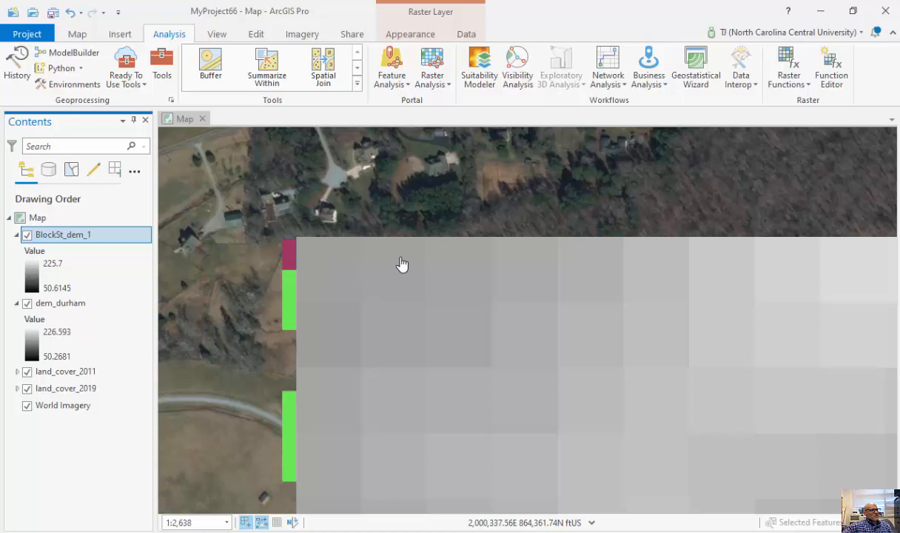
scroll(345, 311, "down", 2)
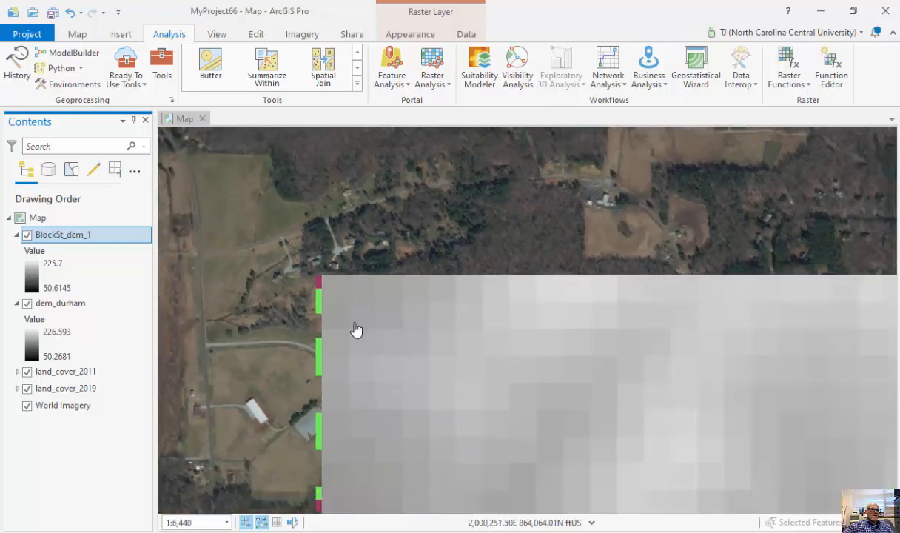
scroll(356, 329, "down", 4)
scroll(456, 326, "up", 2)
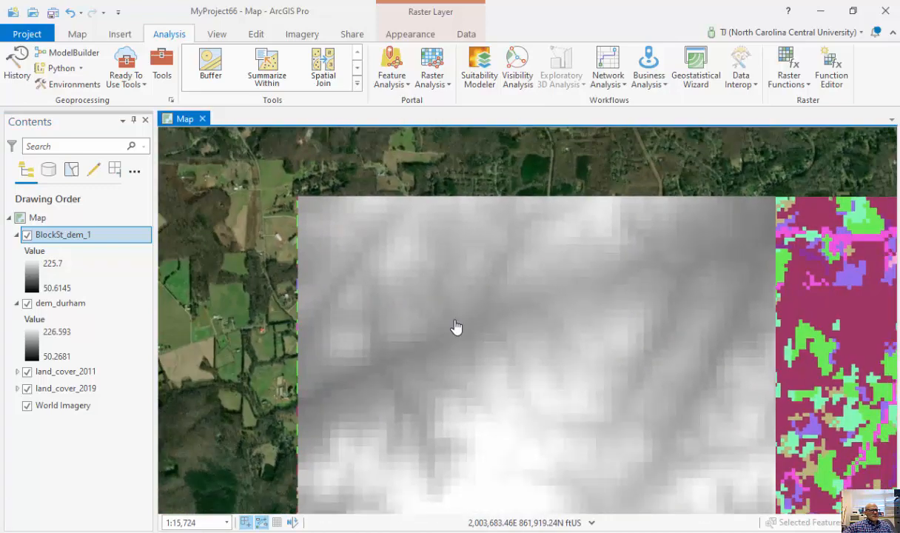
scroll(456, 326, "down", 2)
scroll(505, 318, "down", 2)
left_click_drag(500, 319, 508, 331)
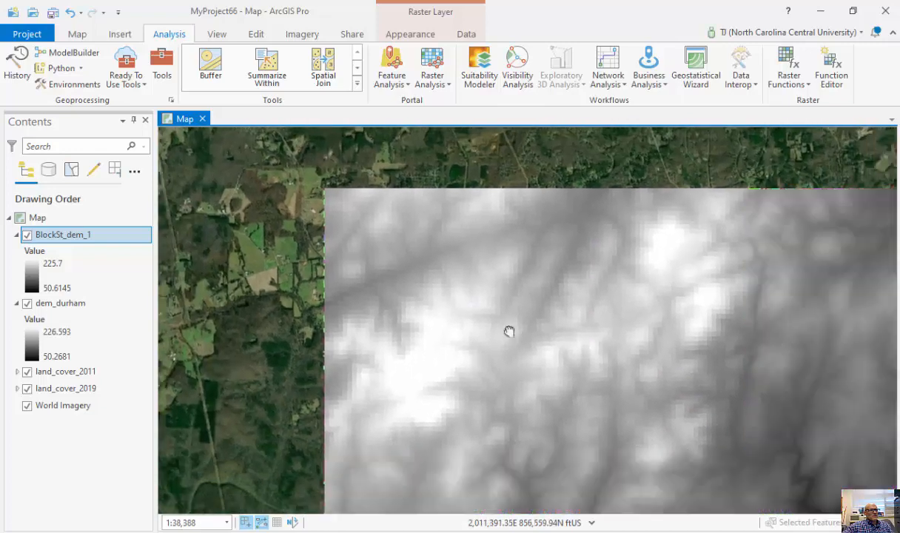
scroll(509, 331, "down", 2)
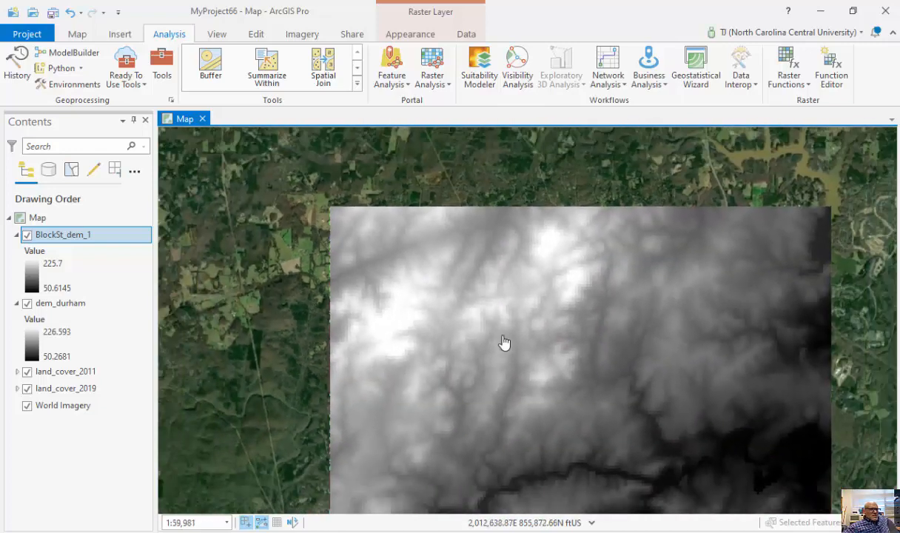
scroll(444, 328, "up", 2)
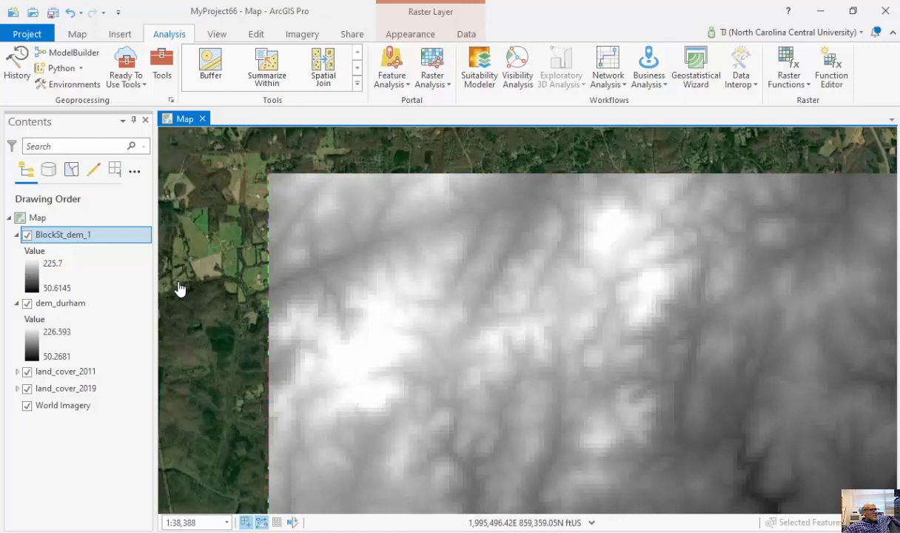
left_click(28, 235)
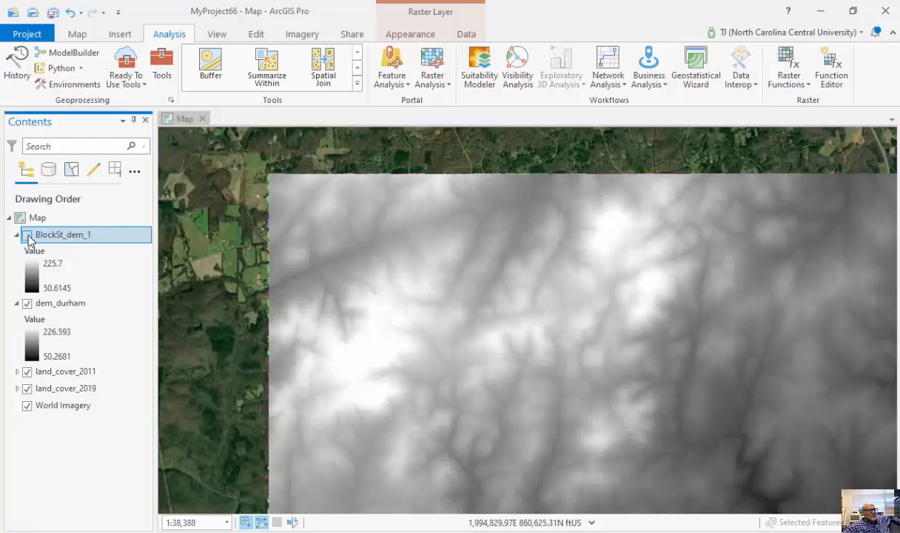
left_click(28, 234)
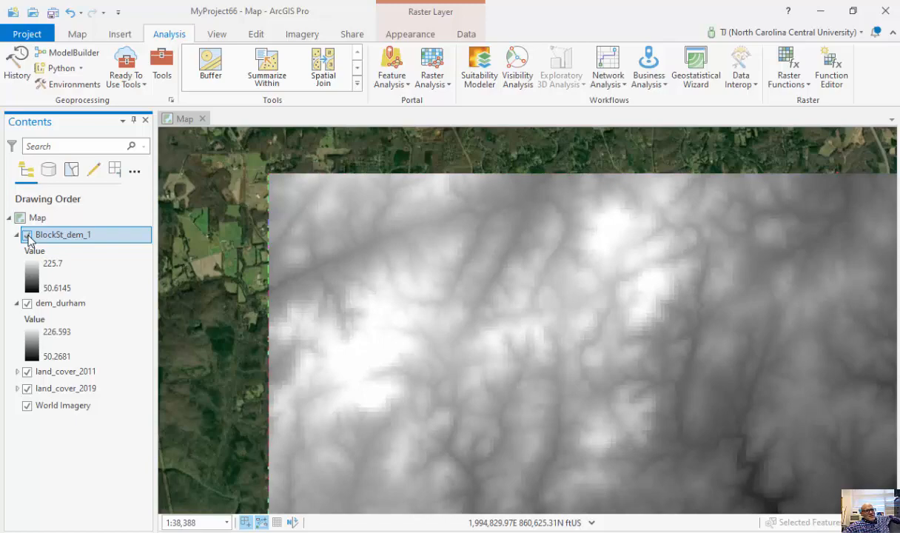
scroll(652, 393, "down", 3)
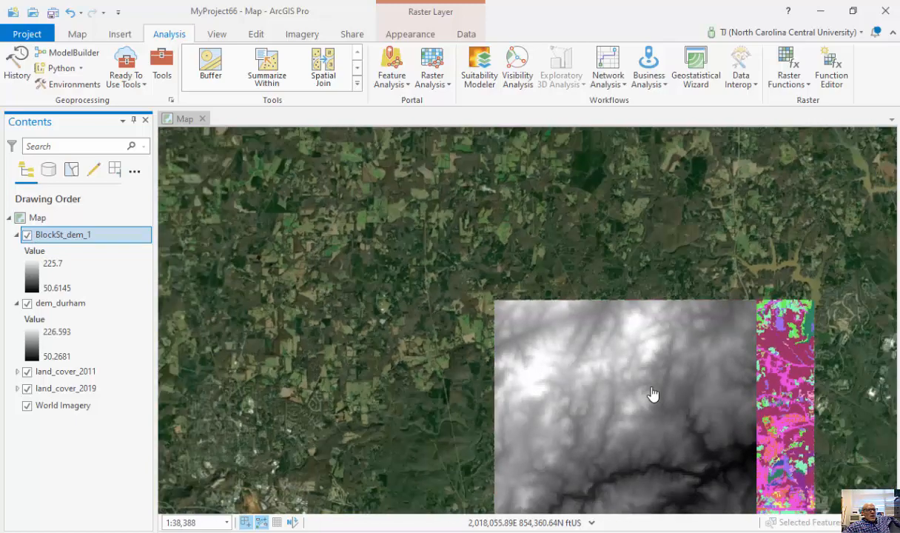
scroll(652, 392, "down", 4)
scroll(652, 392, "down", 4)
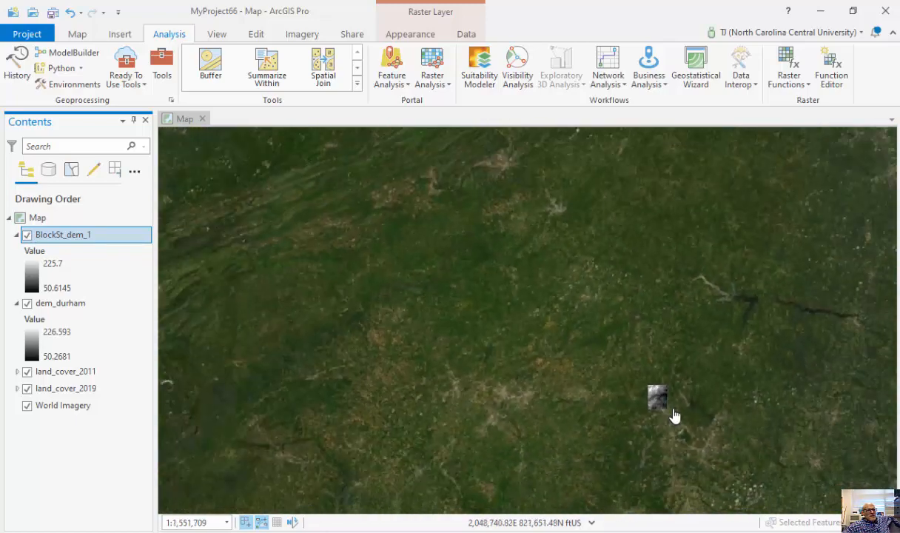
scroll(599, 373, "up", 6)
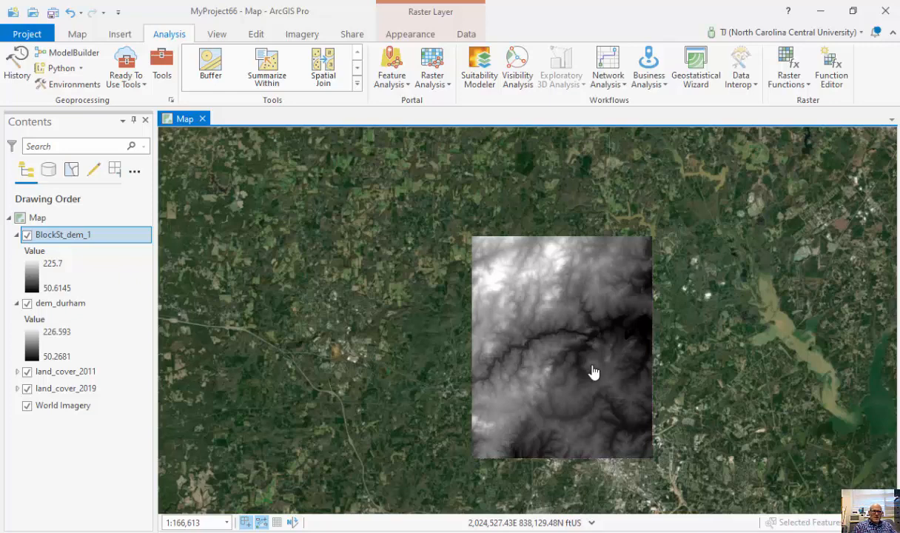
scroll(593, 371, "up", 2)
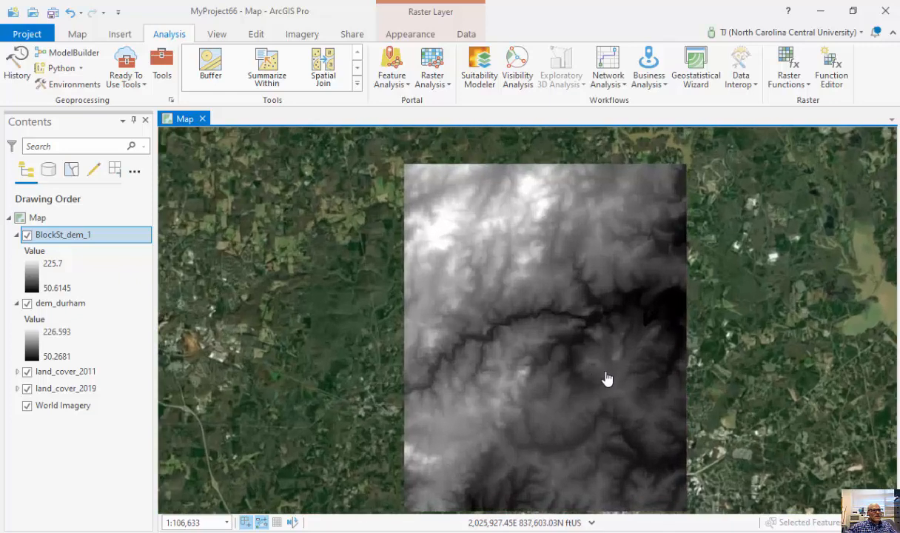
Pan the whole DEM raster into view over the imagery and toggle BlockSt_dem_1.
left_click_drag(606, 377, 511, 362)
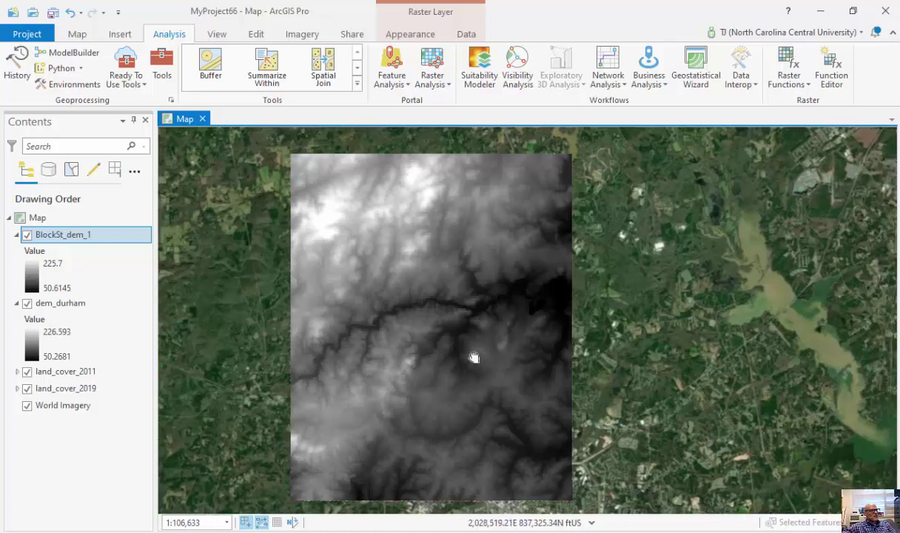
left_click_drag(516, 368, 440, 361)
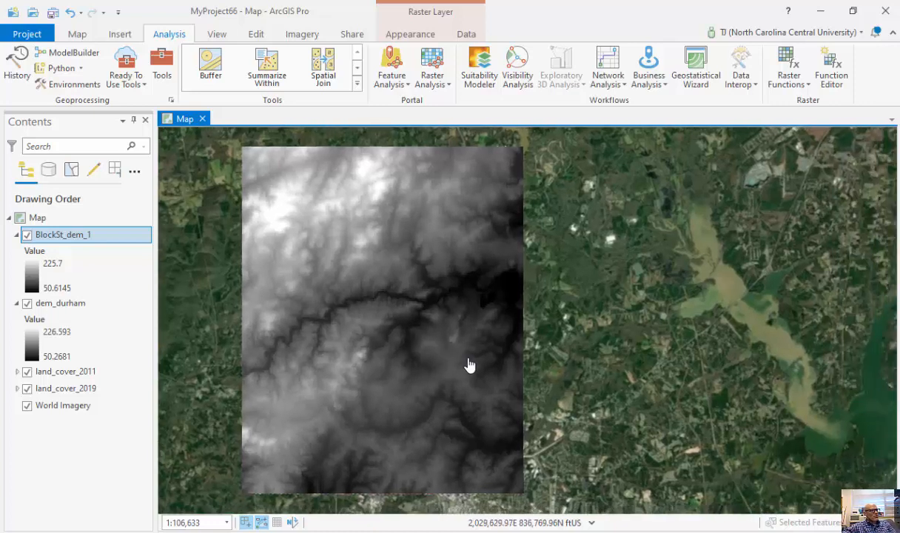
left_click(27, 235)
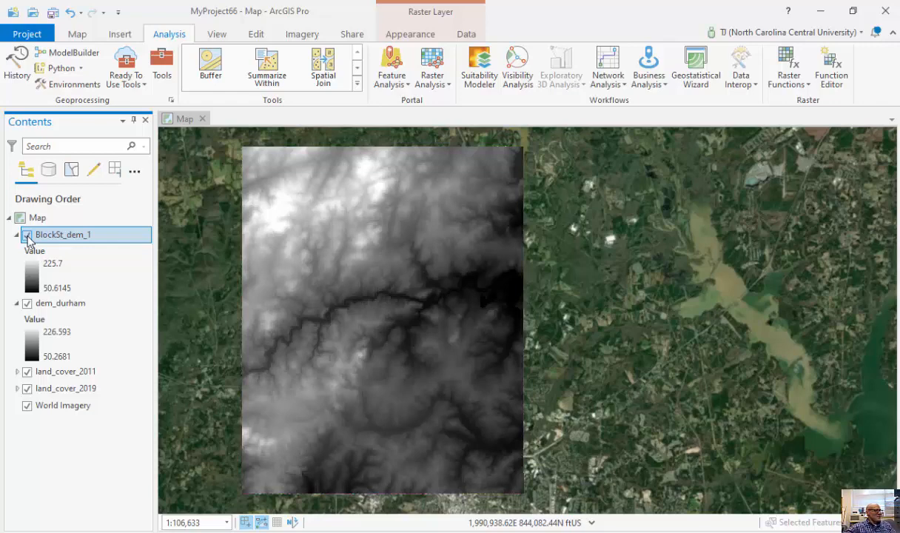
Hide BlockSt_dem_1 and dem_durham to reveal the 2019 land cover map.
left_click(27, 235)
left_click(27, 303)
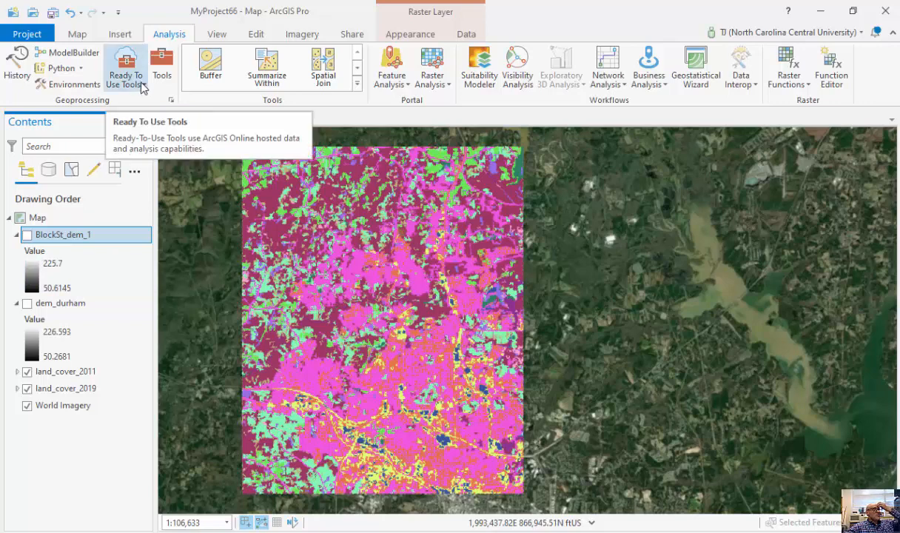
left_click(162, 67)
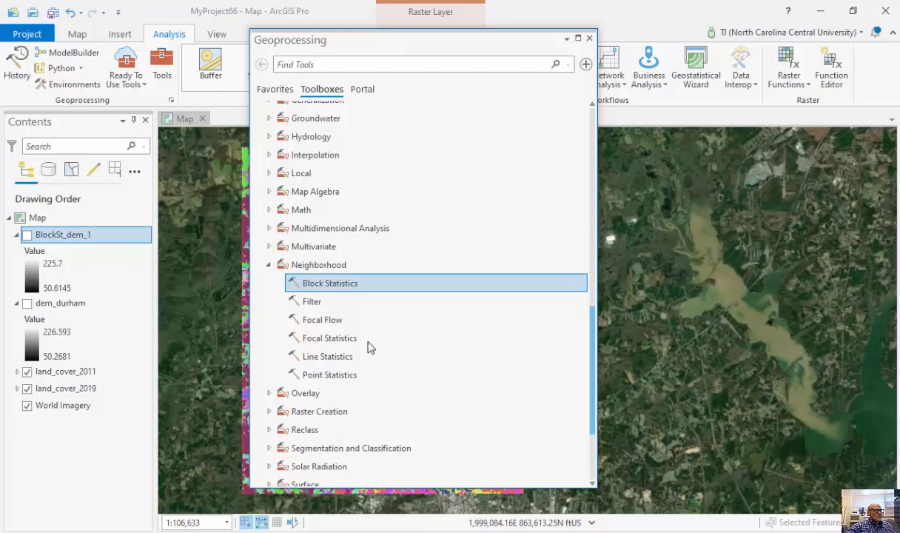
Inspect the land cover layer in Contents and return to the geoprocessing toolboxes.
left_click(589, 39)
left_click(65, 370)
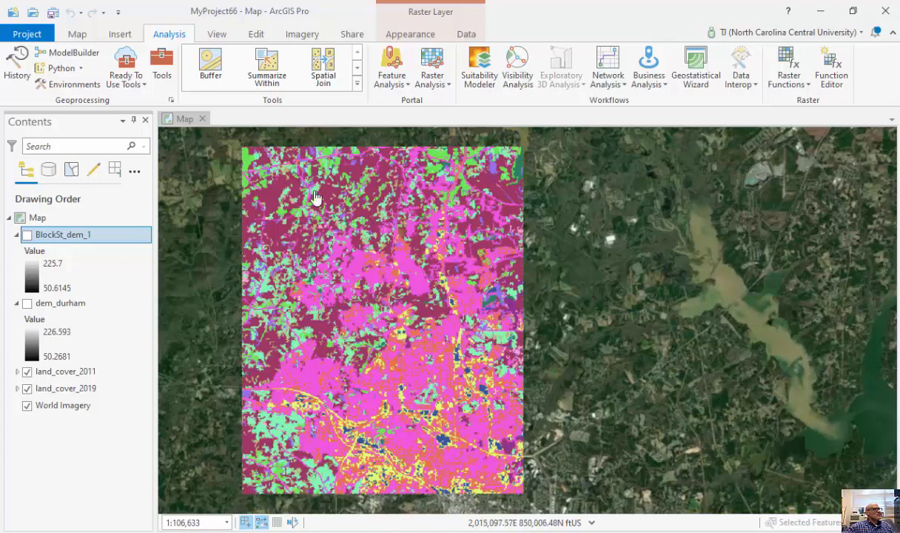
left_click(162, 65)
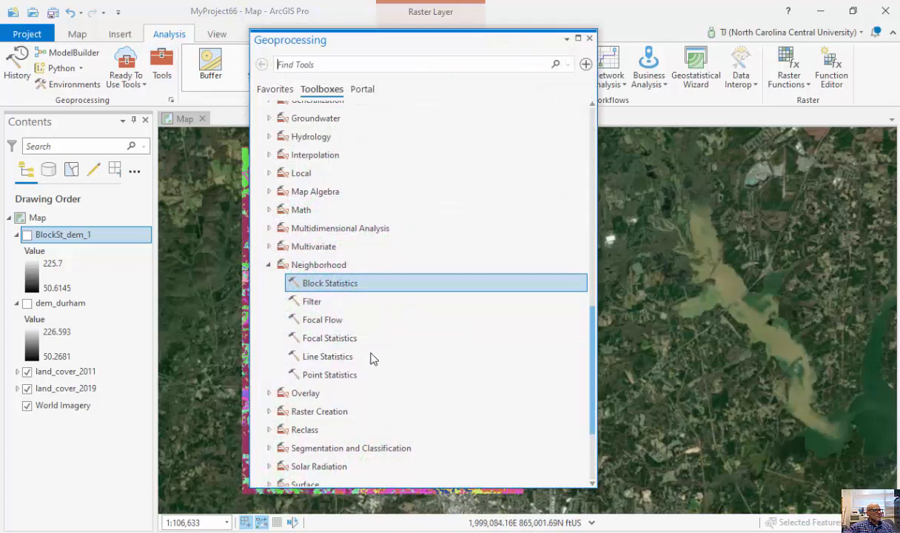
Set Focal Statistics input to land_cover_2019 with output FocalSt_land1.
double_click(330, 338)
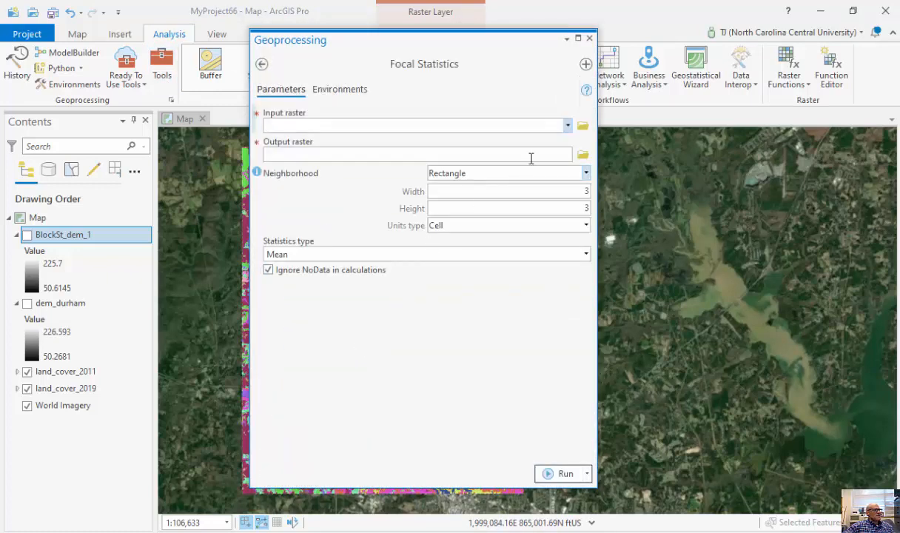
left_click(567, 124)
left_click(302, 185)
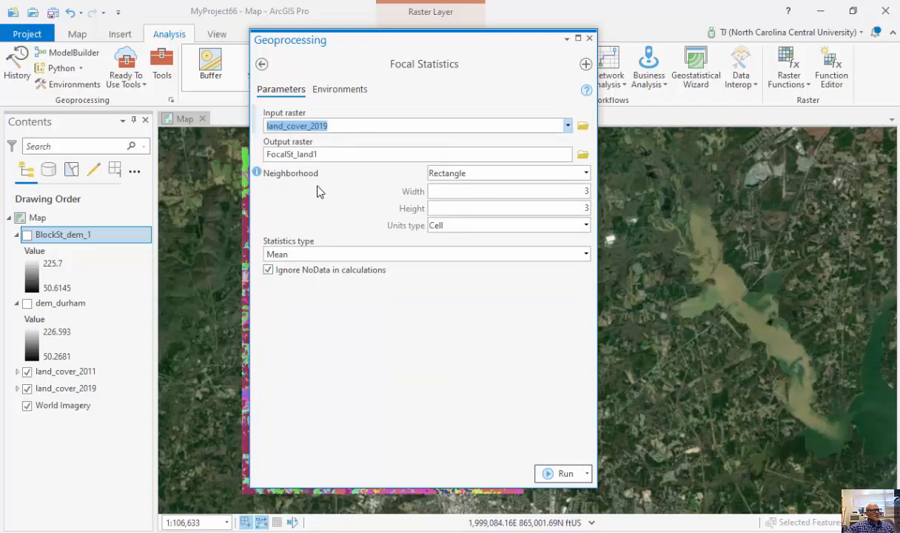
Make the neighbourhood a 7 by 7 rectangle measured in cells.
double_click(585, 191)
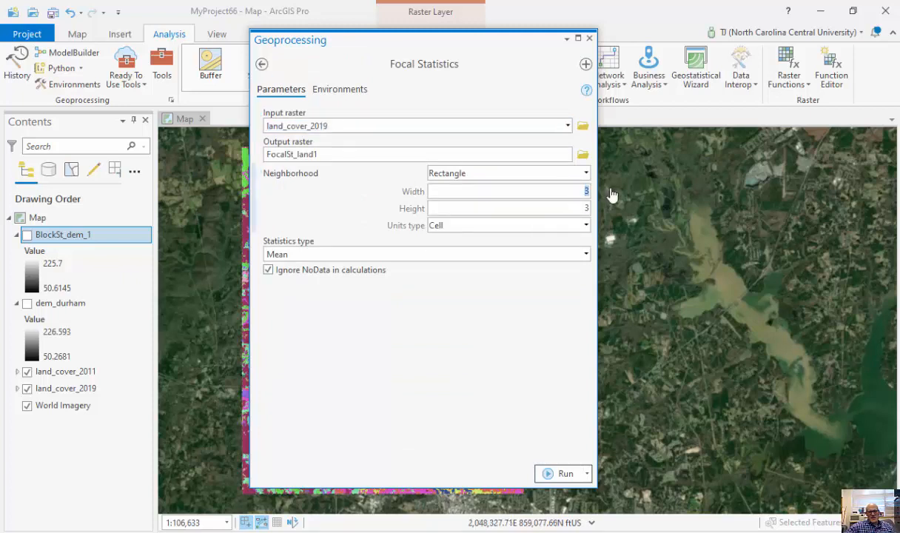
type("7")
double_click(584, 208)
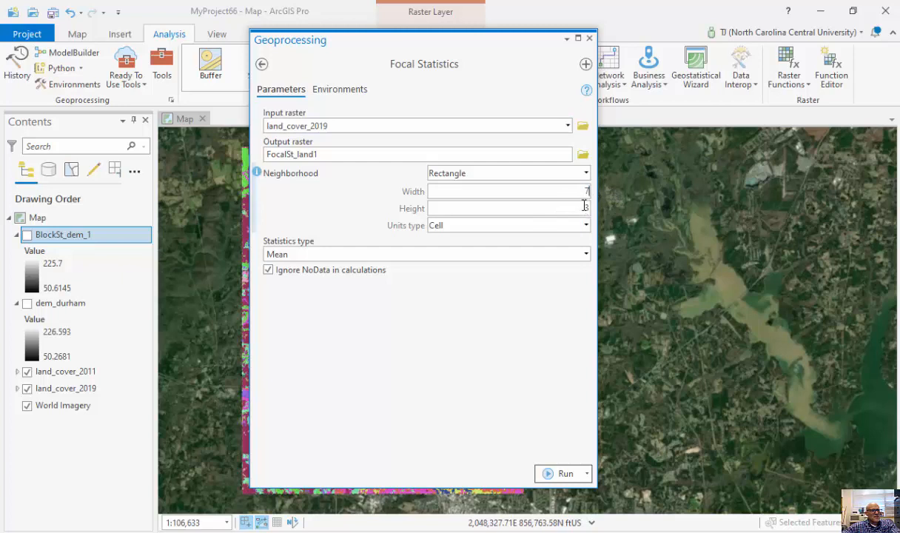
type("7")
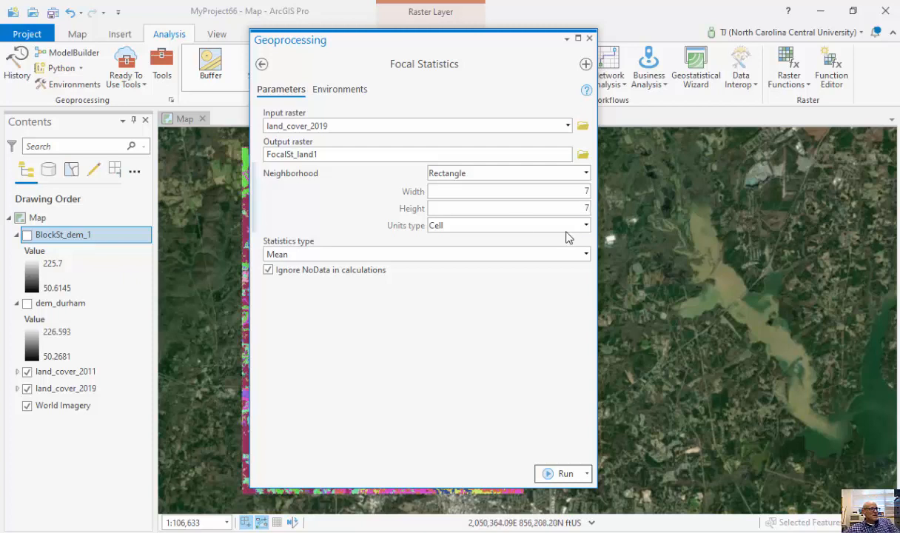
left_click(585, 225)
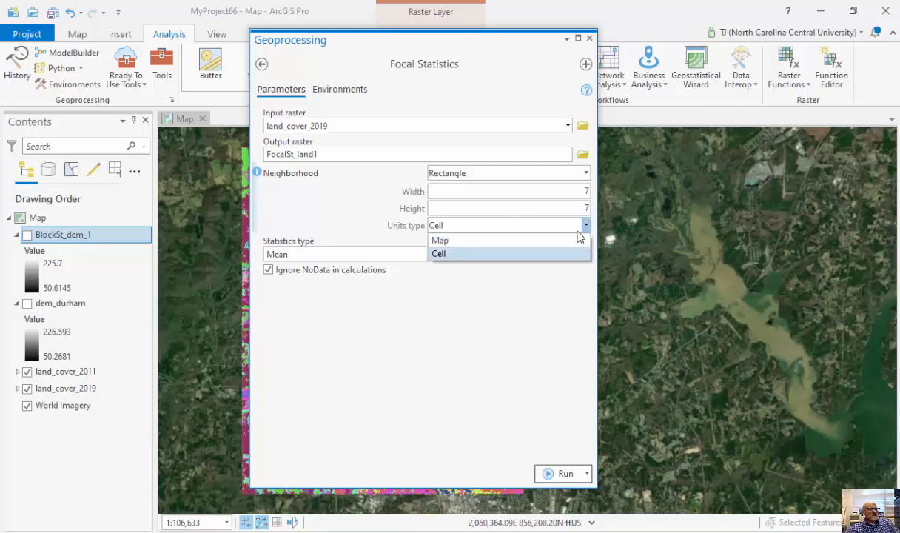
left_click(348, 222)
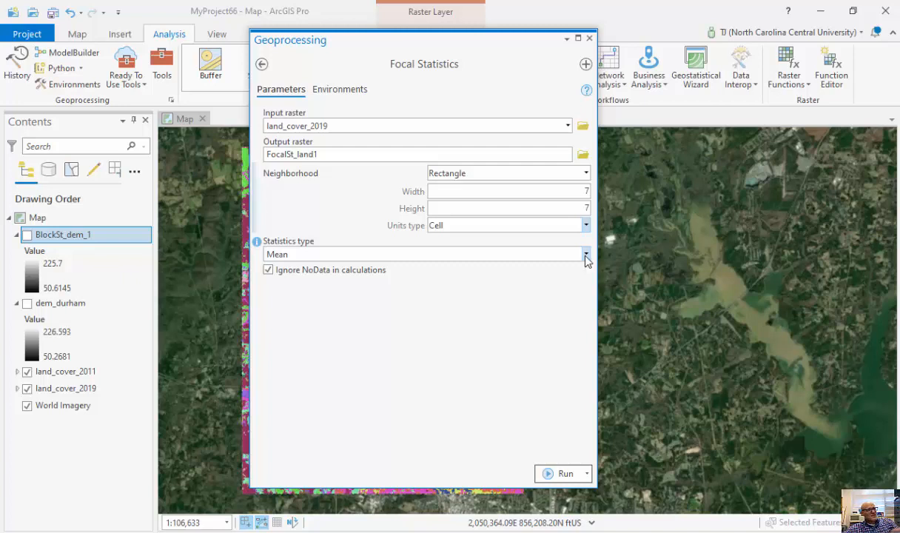
Choose Variety as the statistic and run, adding FocalSt_land1 with classes 1–11.
left_click(586, 256)
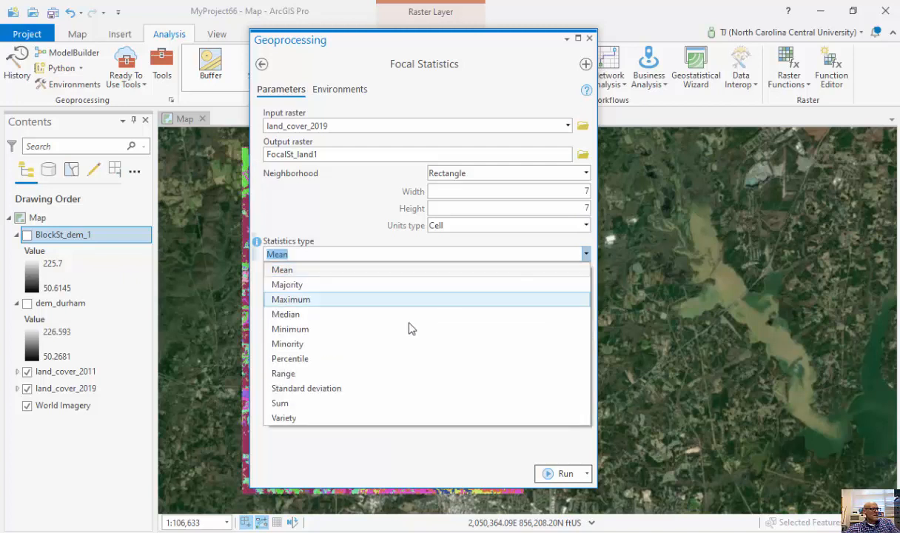
left_click(309, 418)
left_click(418, 254)
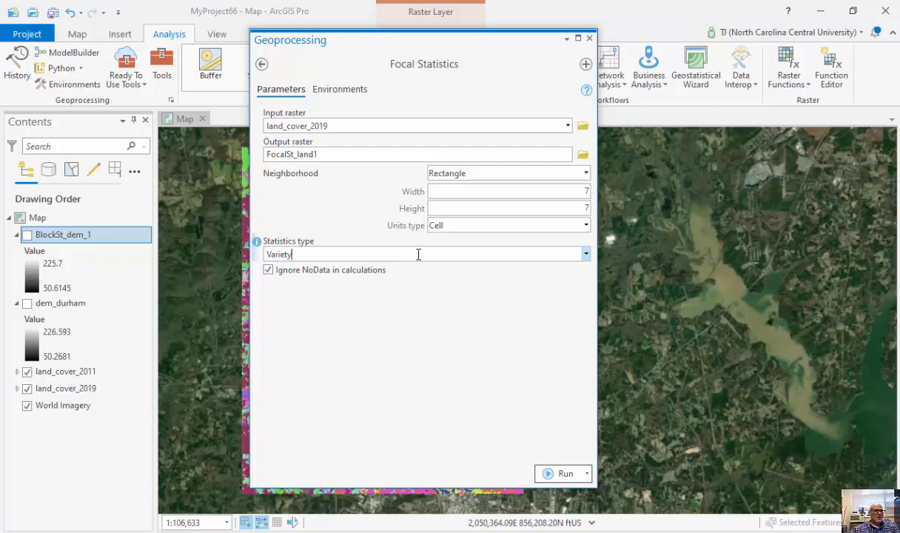
left_click(559, 473)
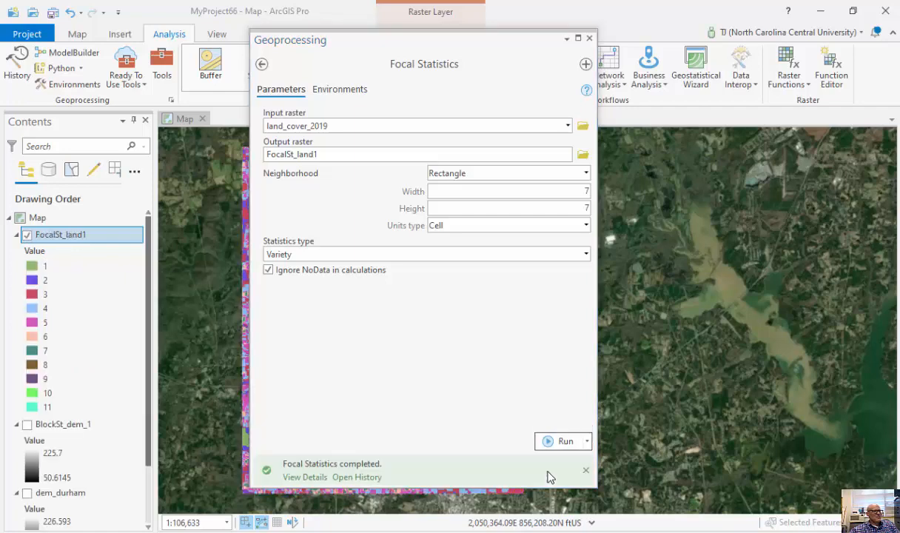
Close the tool, hide FocalSt_land1 and show land_cover_2019 underneath.
left_click(589, 38)
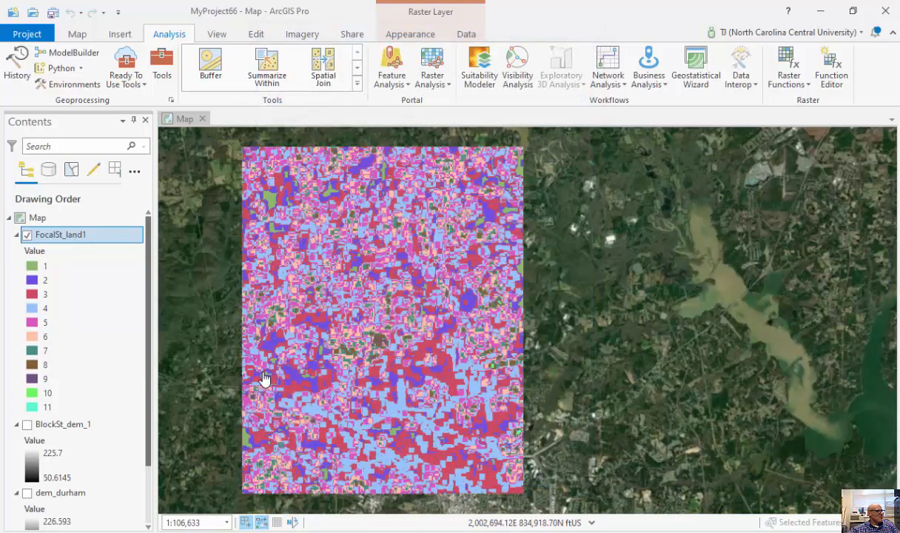
scroll(264, 377, "up", 2)
scroll(264, 377, "up", 2)
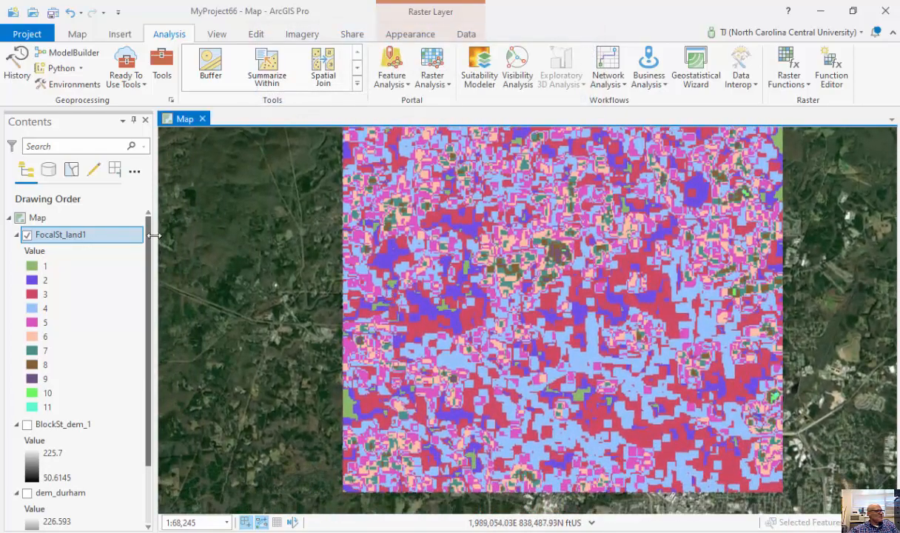
scroll(459, 296, "up", 3)
scroll(481, 333, "up", 2)
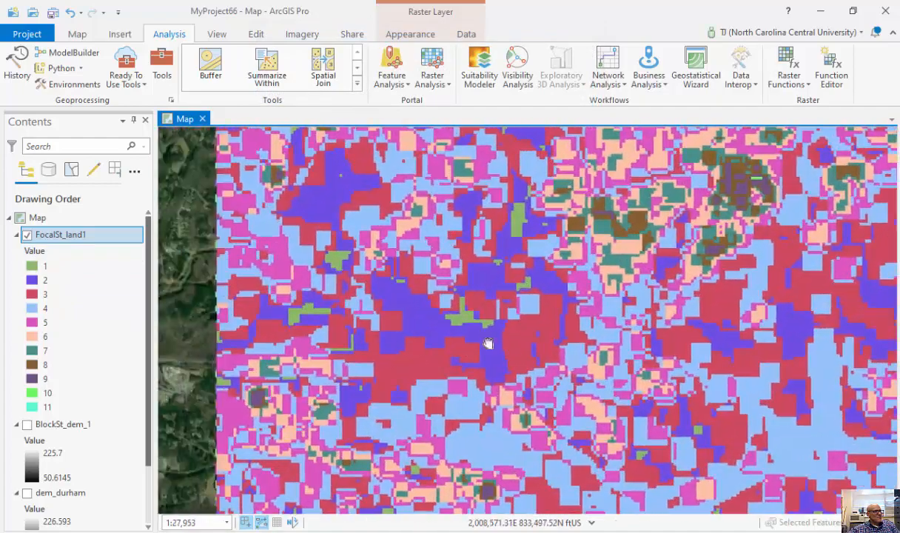
left_click_drag(481, 333, 395, 253)
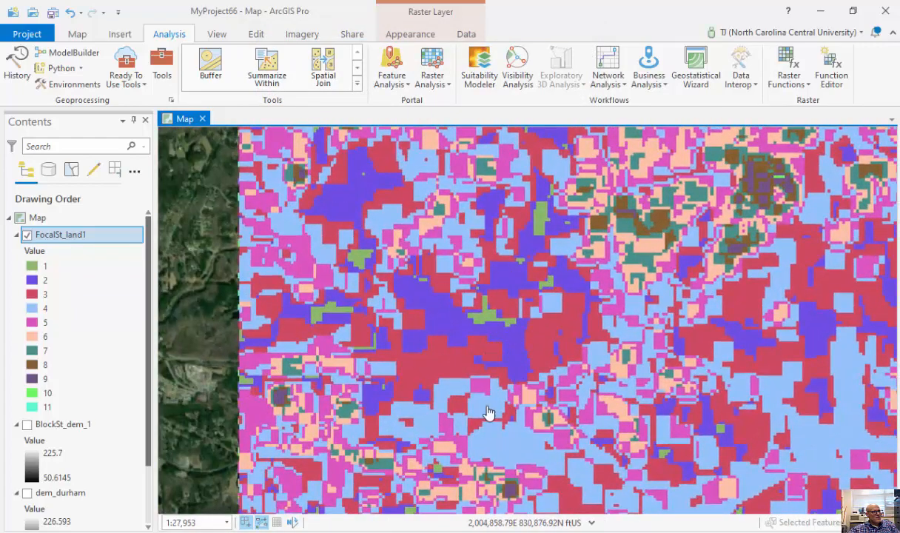
scroll(484, 337, "up", 1)
scroll(507, 349, "up", 3)
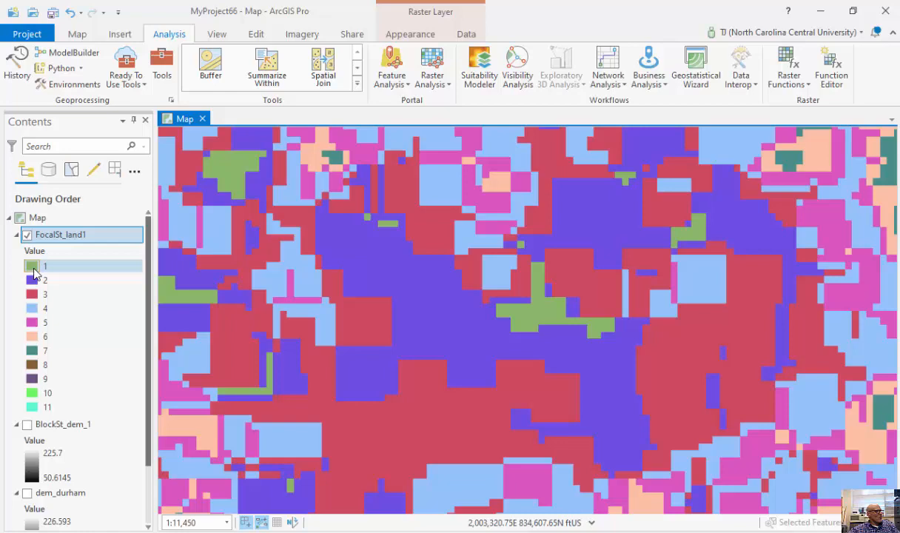
left_click(27, 234)
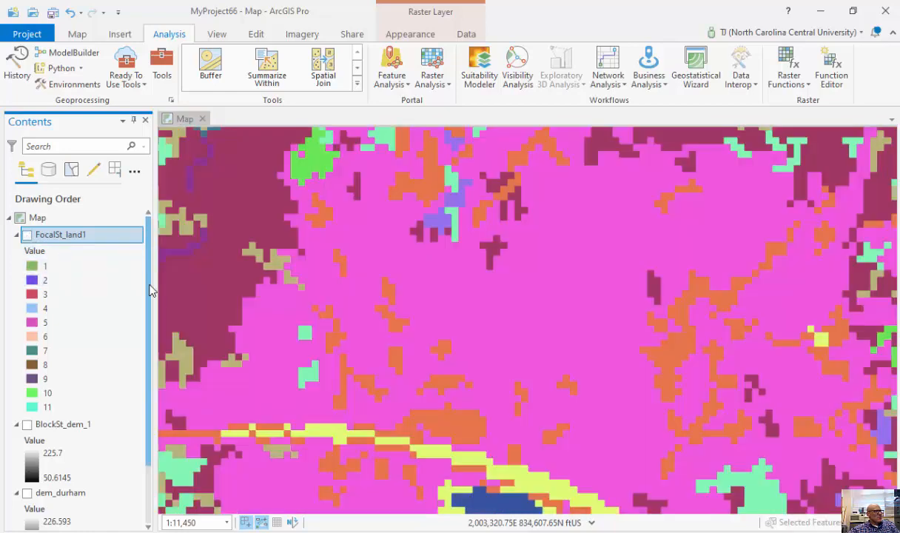
scroll(89, 310, "down", 3)
left_click(27, 504)
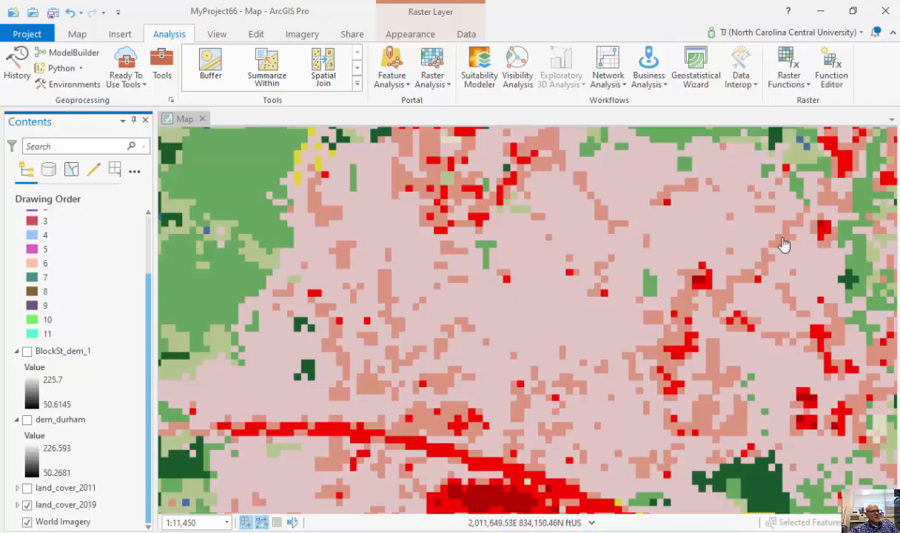
scroll(555, 355, "down", 2)
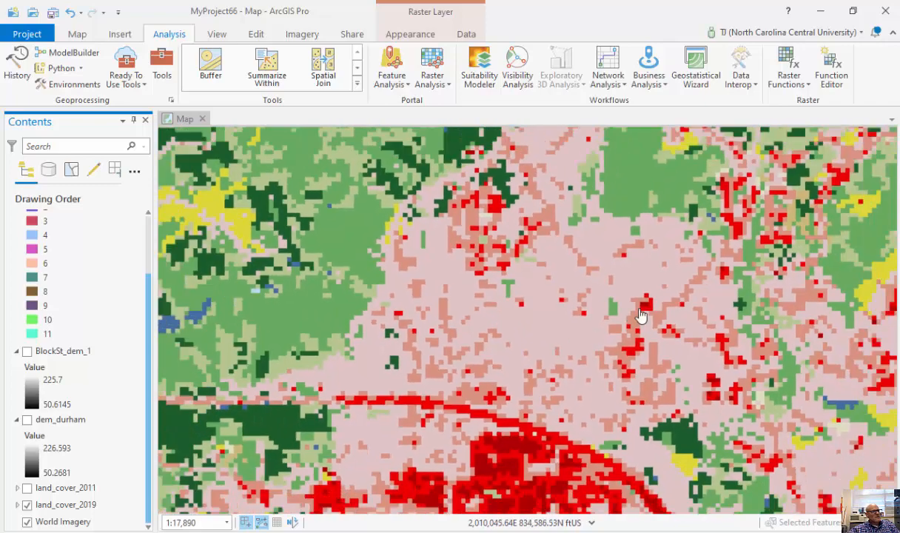
scroll(658, 315, "down", 2)
scroll(658, 315, "down", 1)
scroll(651, 314, "down", 1)
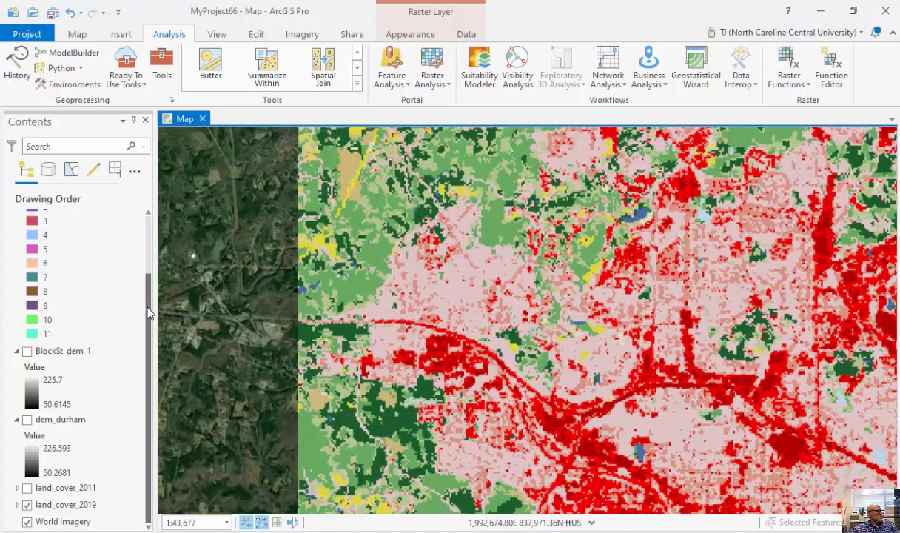
left_click_drag(150, 296, 150, 237)
Toggle FocalSt_land1 back on over the land cover for comparison.
left_click(26, 235)
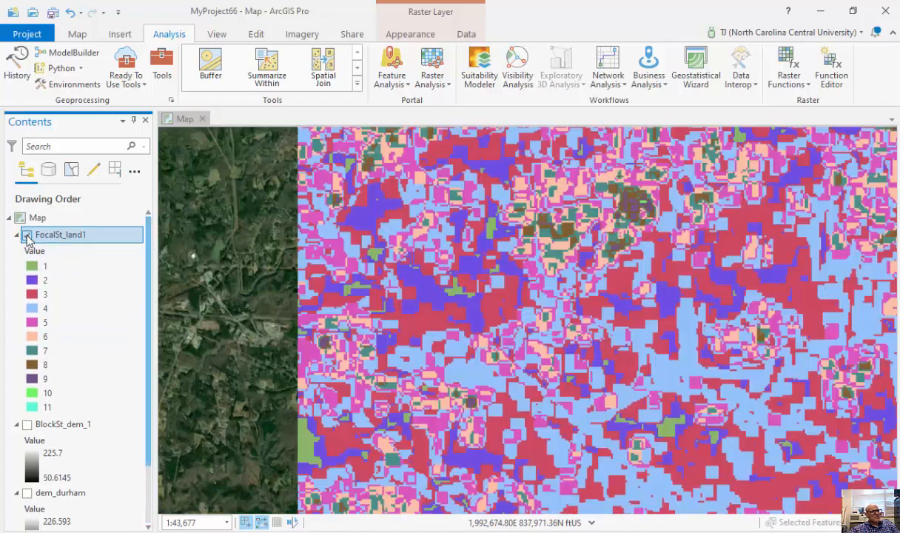
left_click(27, 235)
Symbolize FocalSt_land1 as five Natural Breaks classes in the yellow-to-red scheme.
left_click(410, 34)
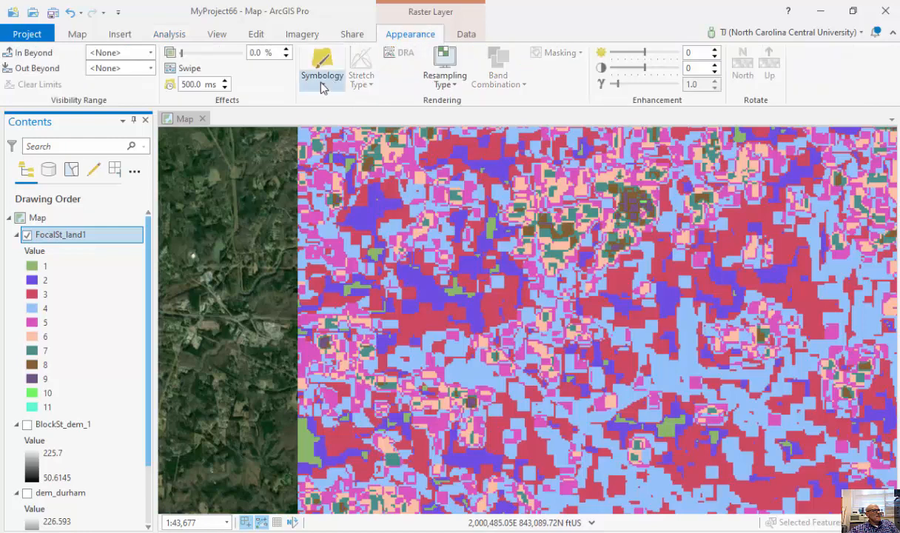
left_click(322, 83)
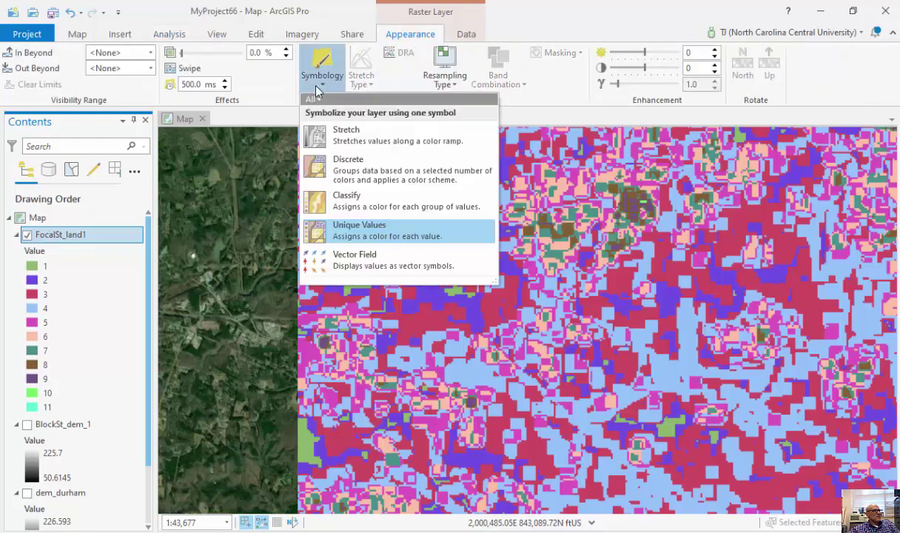
left_click(346, 199)
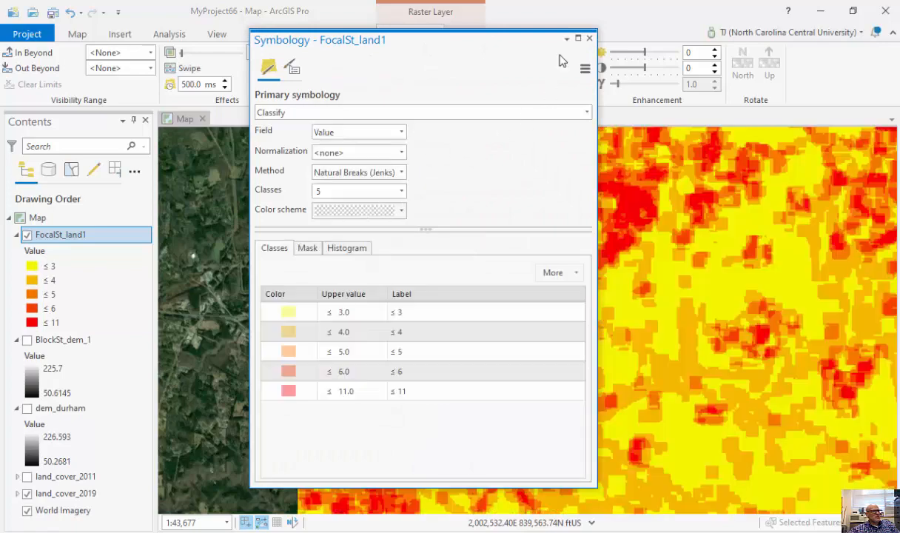
left_click(589, 38)
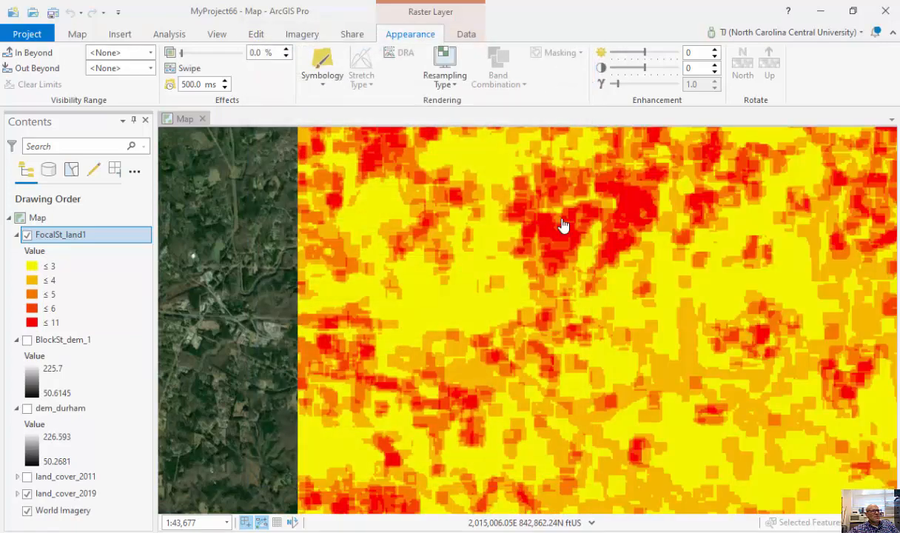
scroll(525, 310, "down", 3)
scroll(598, 300, "up", 1)
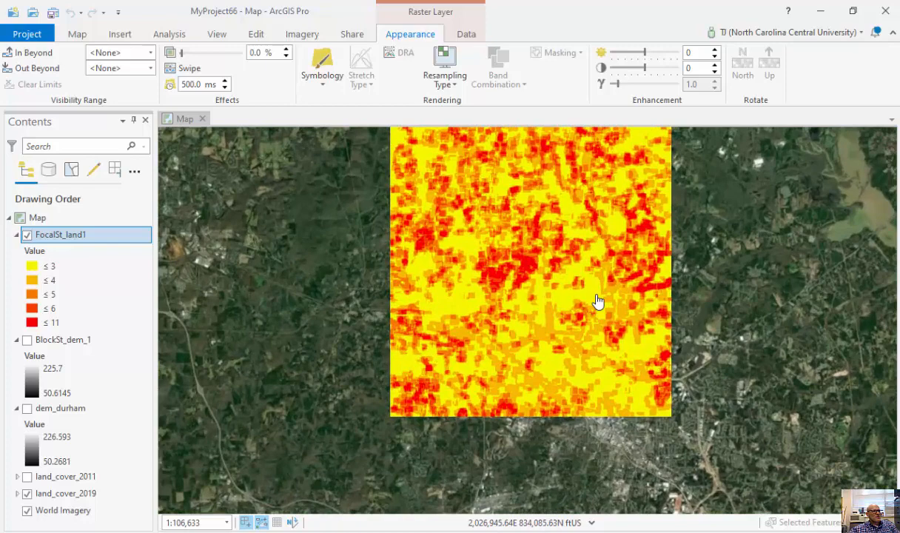
Pan to centre the reclassified variety raster on the map.
left_click_drag(598, 299, 518, 354)
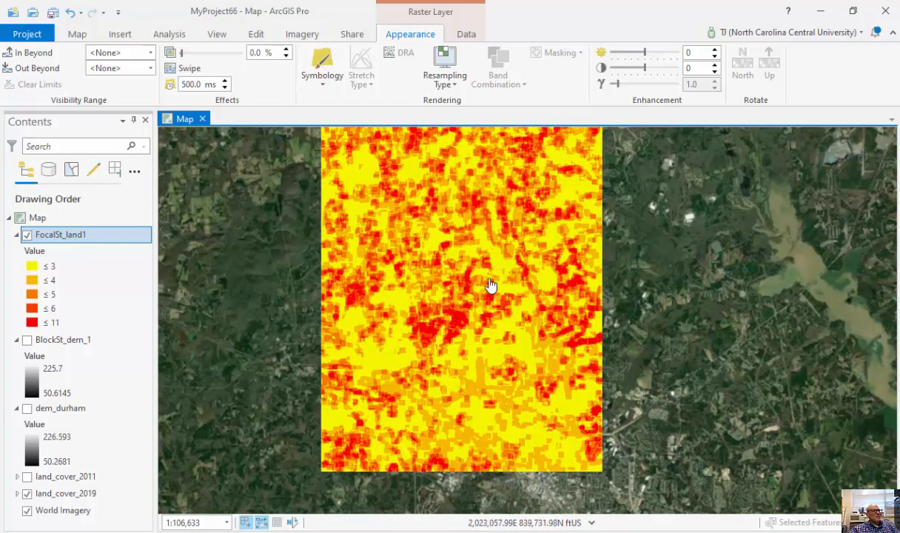
scroll(492, 285, "up", 4)
left_click_drag(459, 296, 207, 244)
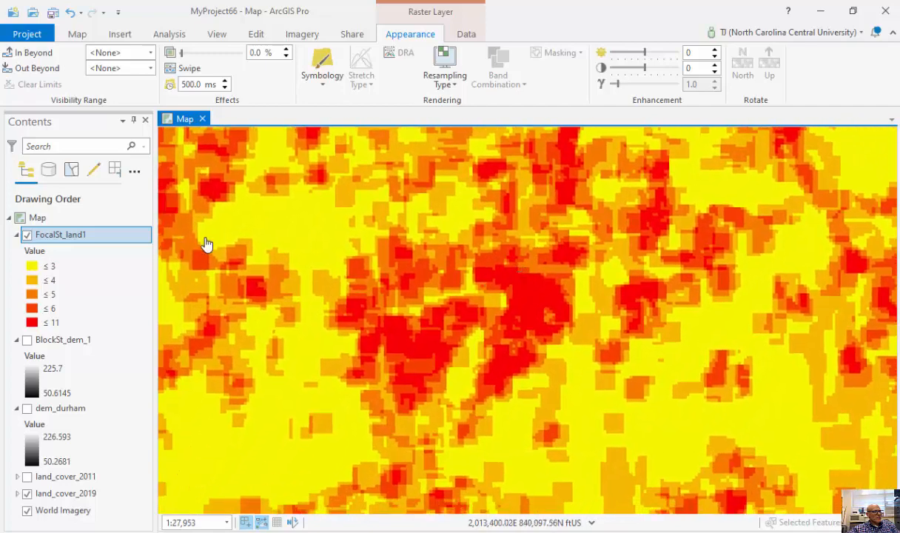
left_click(26, 234)
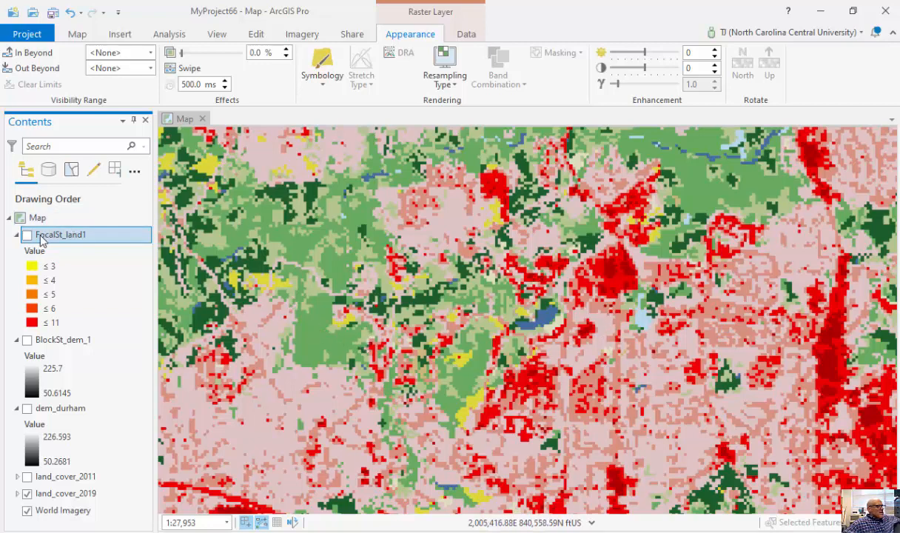
left_click(27, 234)
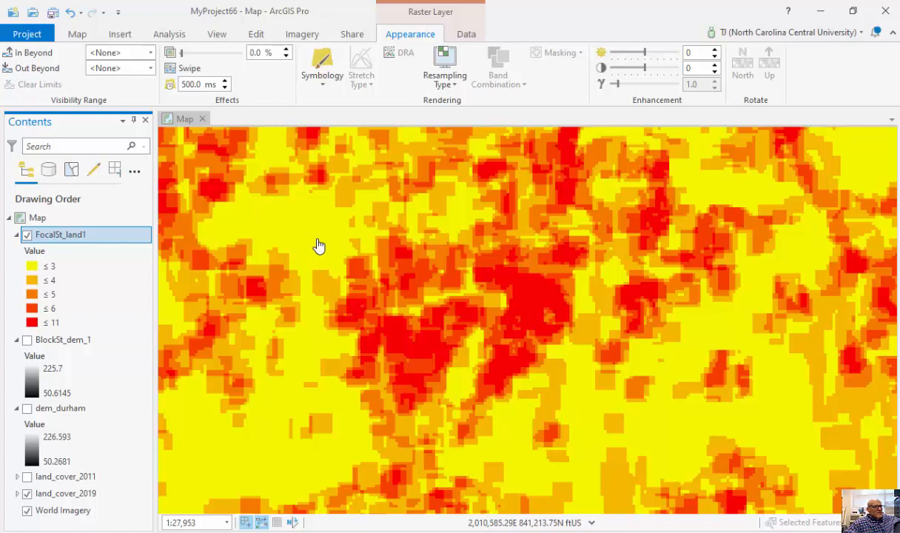
left_click_drag(447, 336, 476, 358)
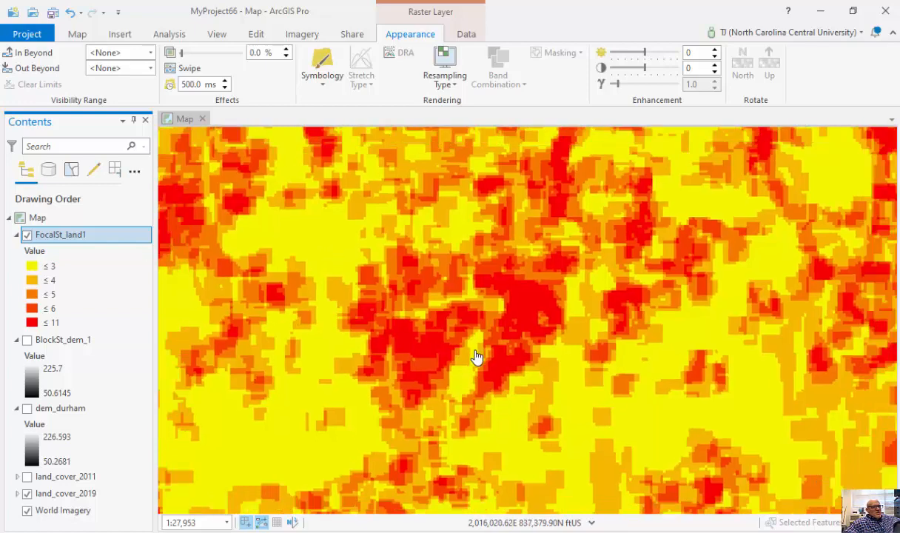
scroll(476, 358, "down", 3)
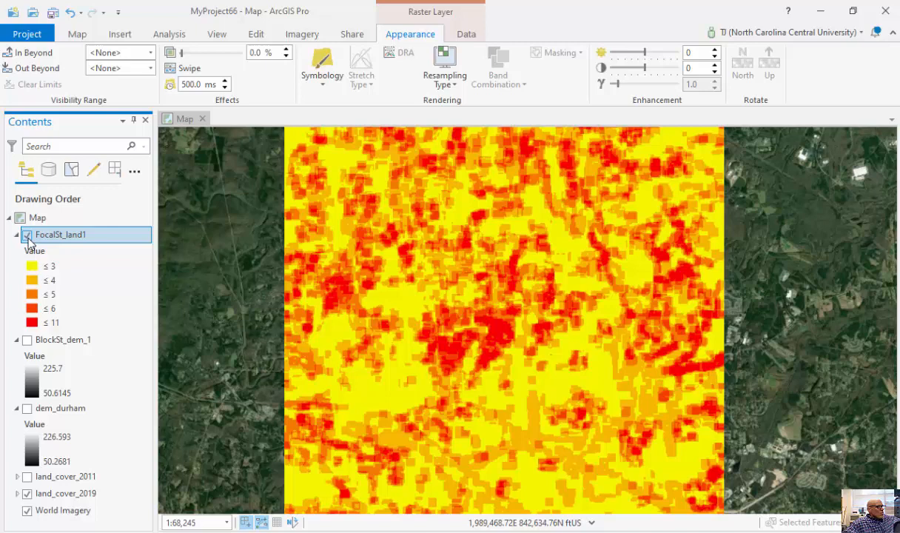
Turn on BlockSt_dem_1 and toggle FocalSt_land1 over it to compare the two.
left_click(27, 235)
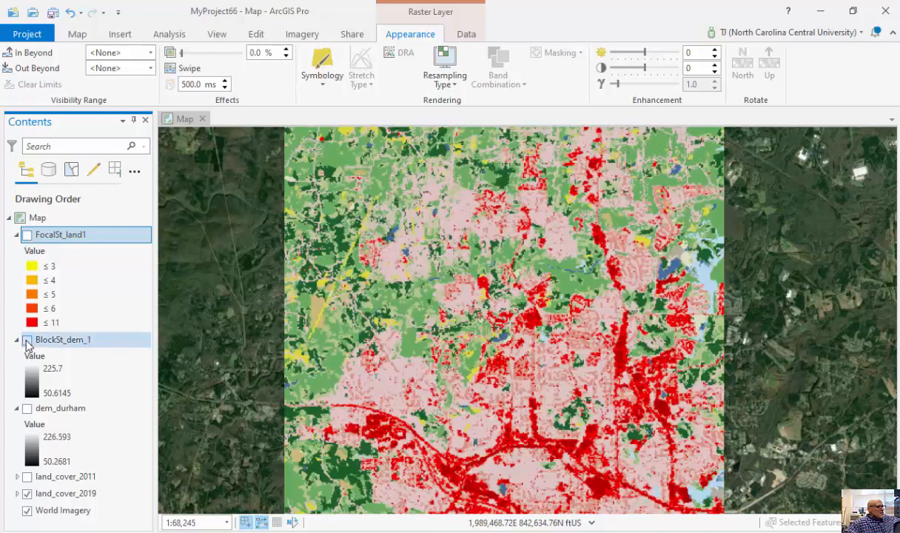
left_click(27, 339)
left_click(27, 234)
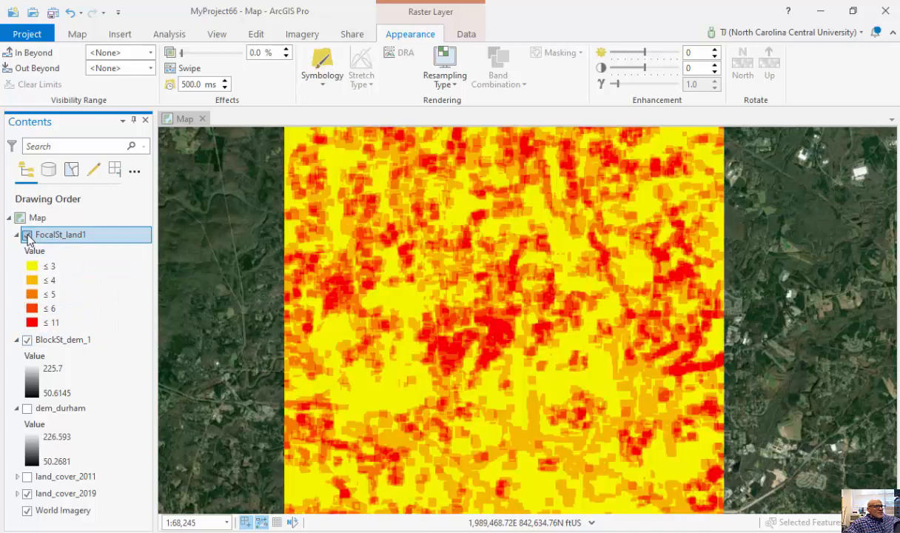
left_click(27, 234)
left_click(26, 235)
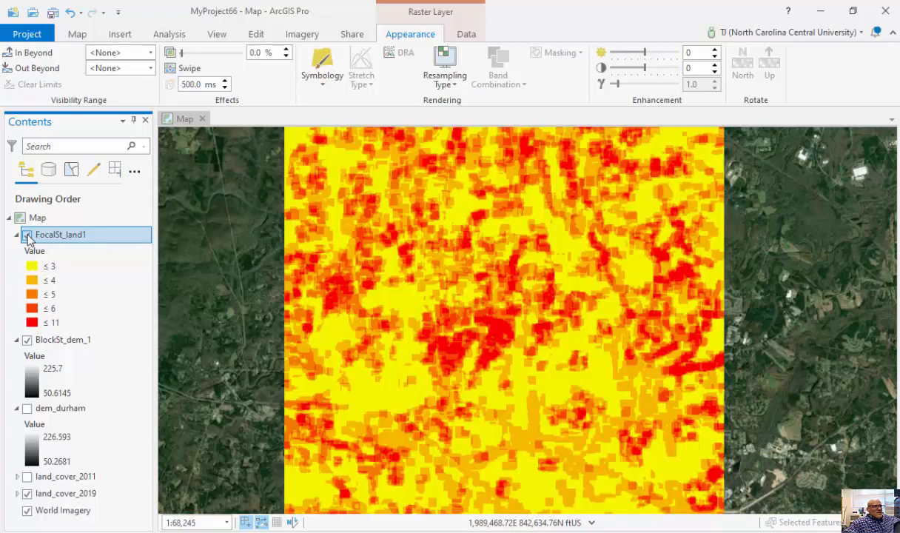